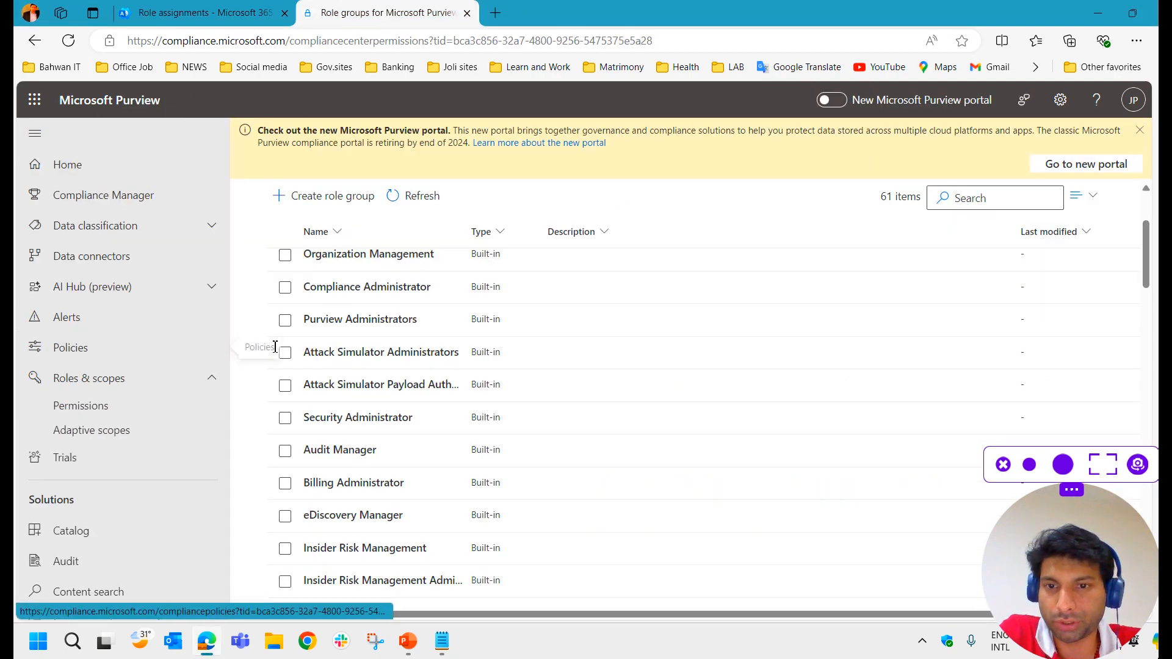
# Step: Open the built-in eDiscovery Manager role group for editing
pyautogui.scroll(2, 274, 342)
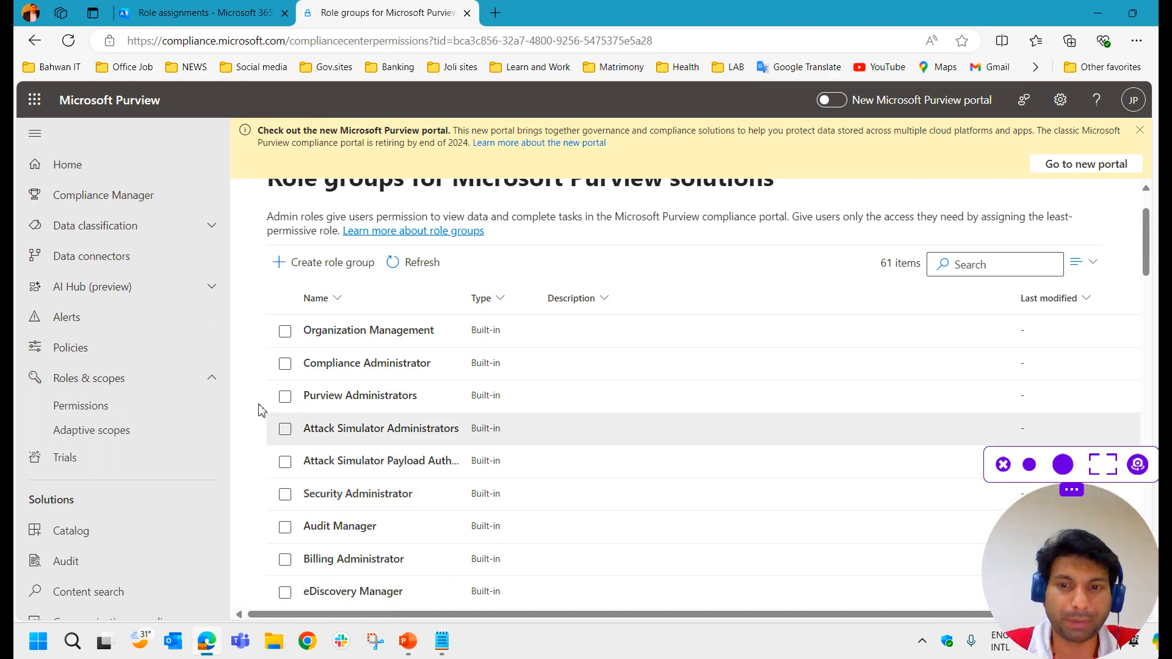
pyautogui.scroll(2, 427, 376)
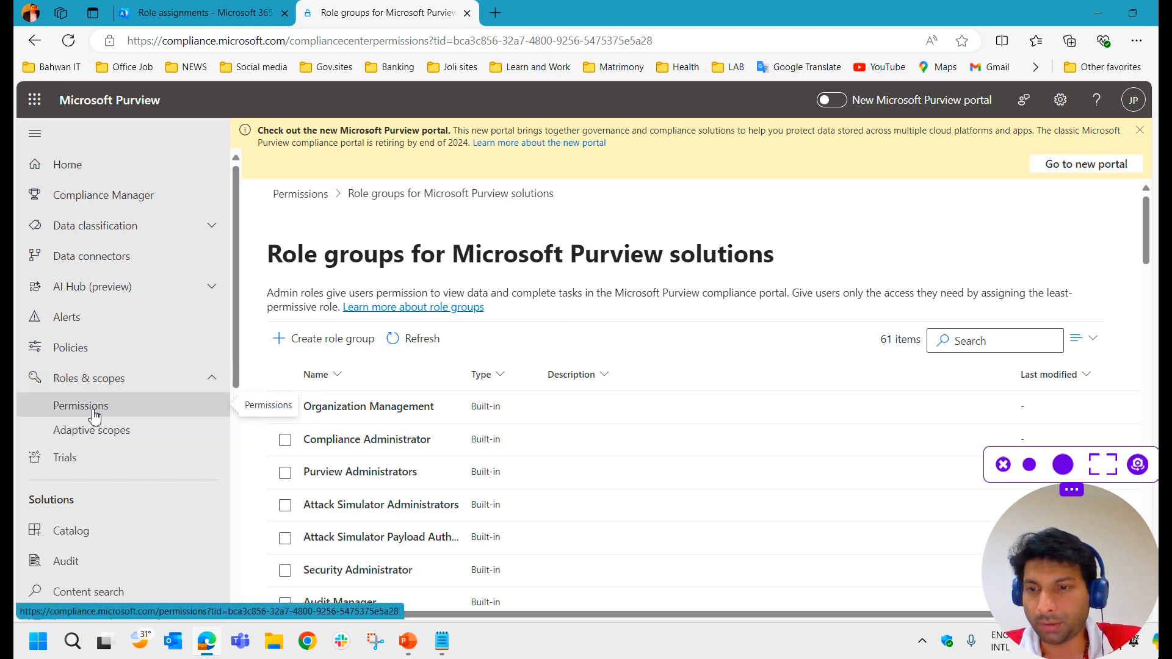
pyautogui.scroll(-5, 321, 372)
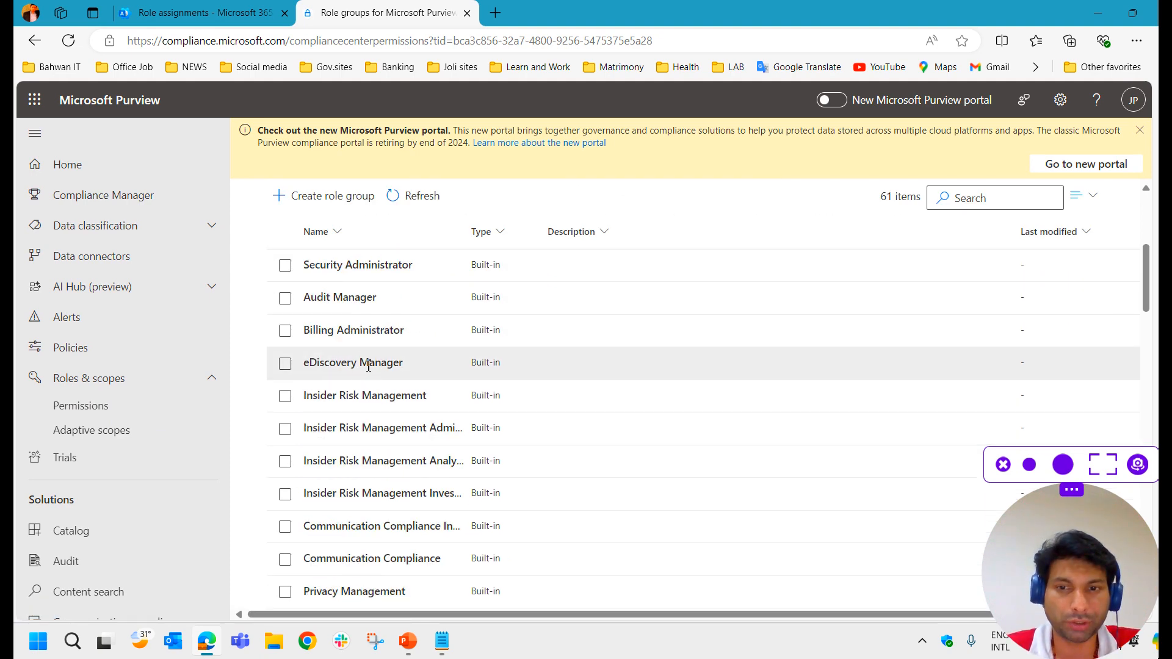
pyautogui.click(345, 367)
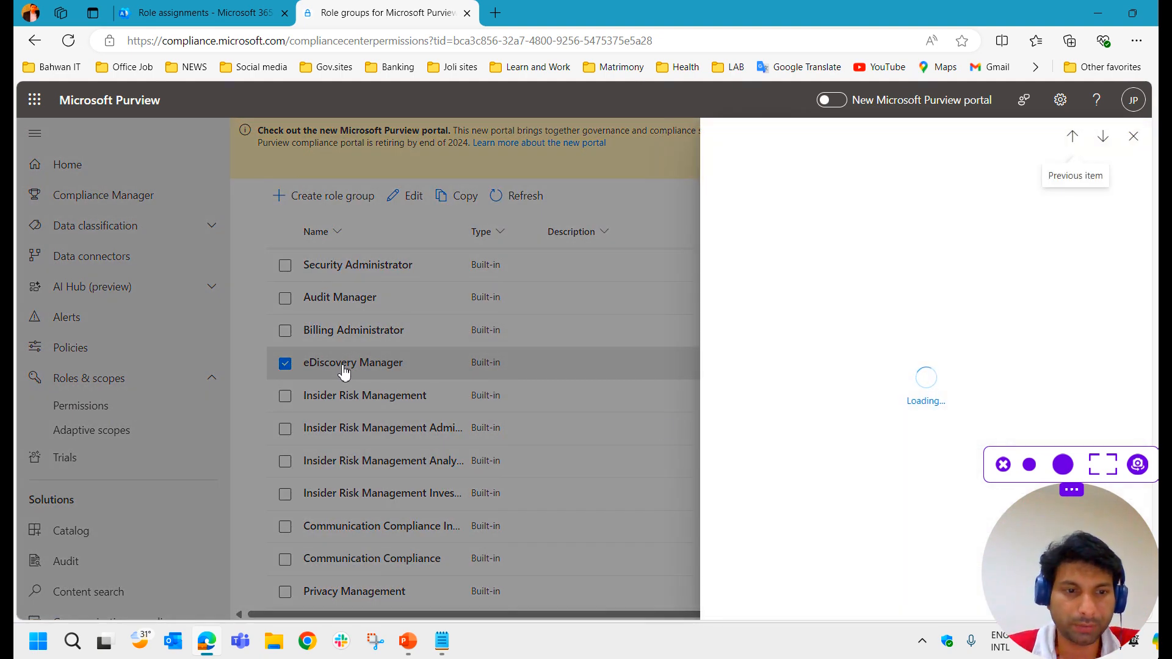
pyautogui.moveTo(1055, 534); pyautogui.dragTo(85, 509)
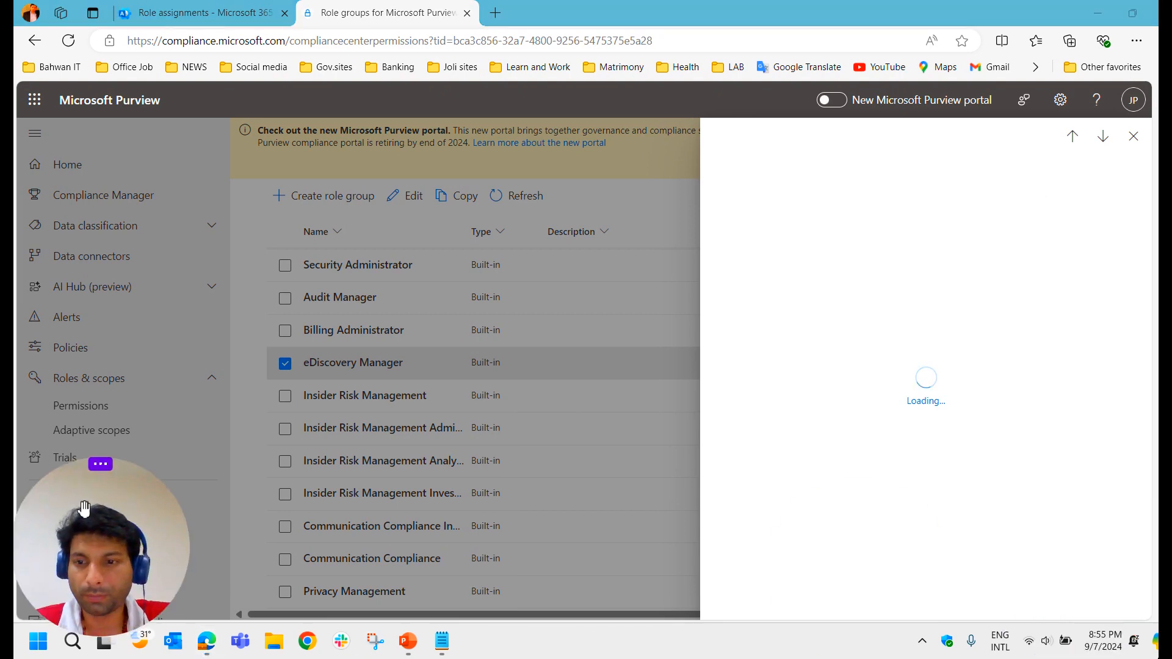
pyautogui.click(741, 191)
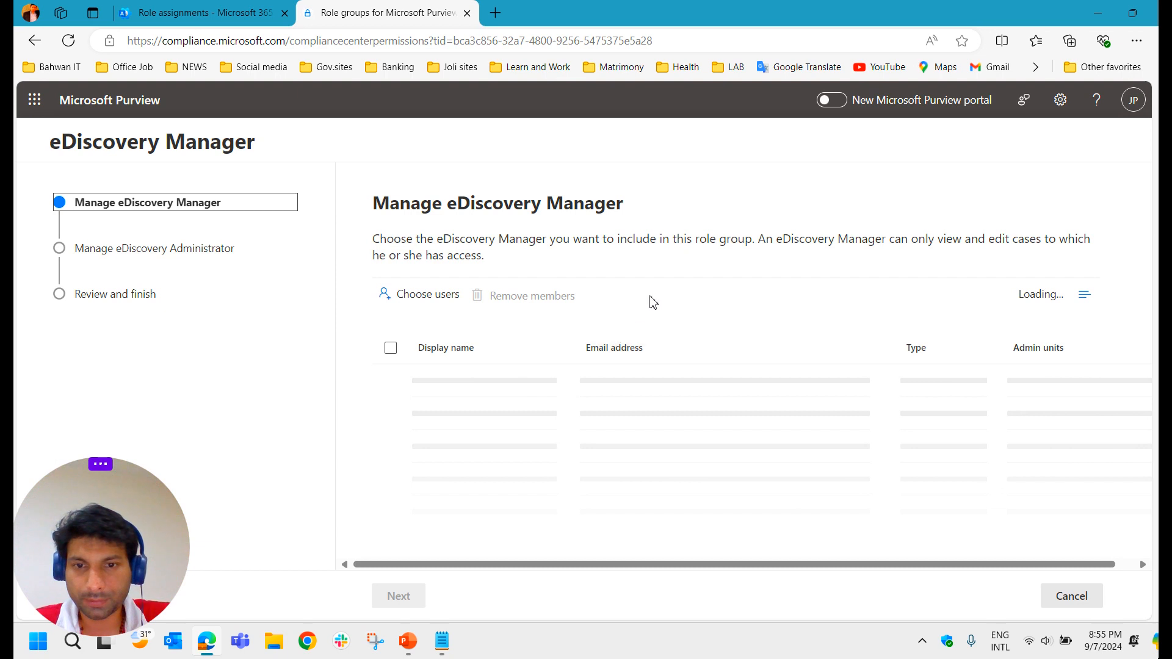
# Step: Find the administrator's account by first name and add it to the role group as an eDiscovery Manager
pyautogui.click(743, 545)
pyautogui.click(795, 256)
pyautogui.write('jojo')
pyautogui.doubleClick(795, 255)
pyautogui.click(802, 253)
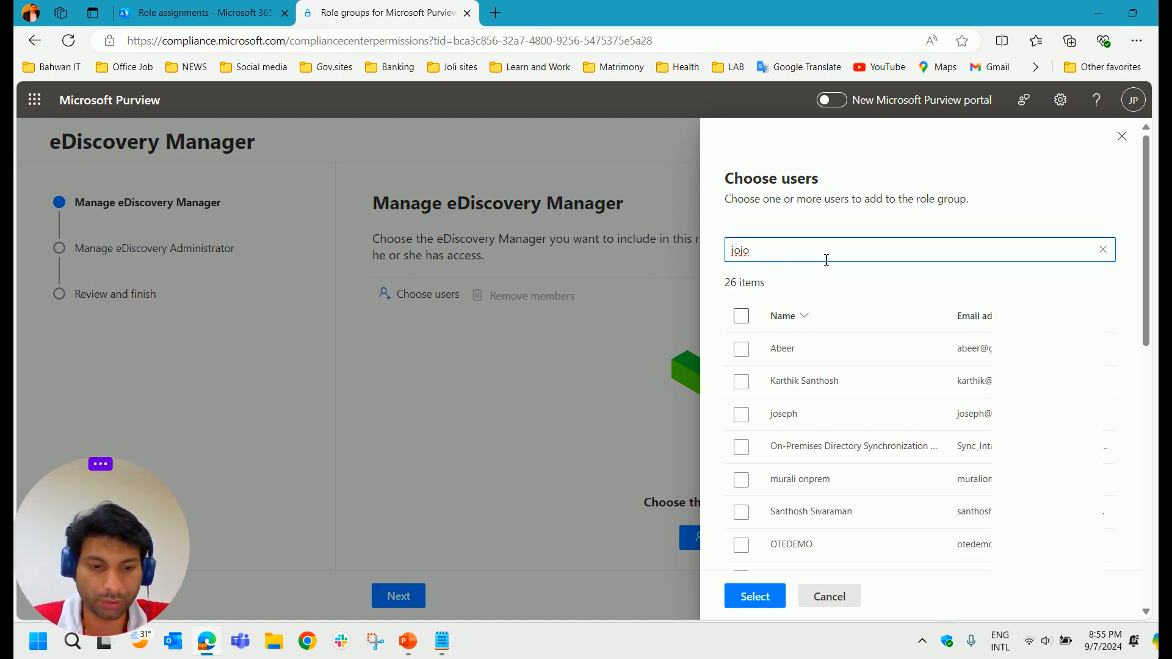
pyautogui.press('Return')
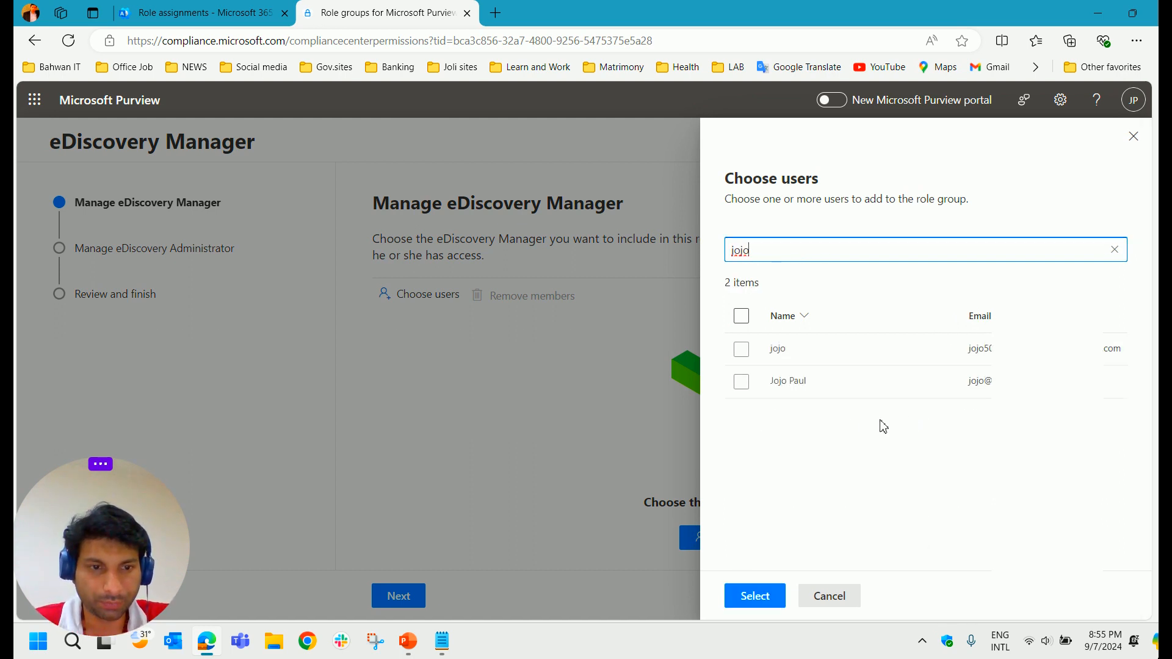
pyautogui.click(741, 383)
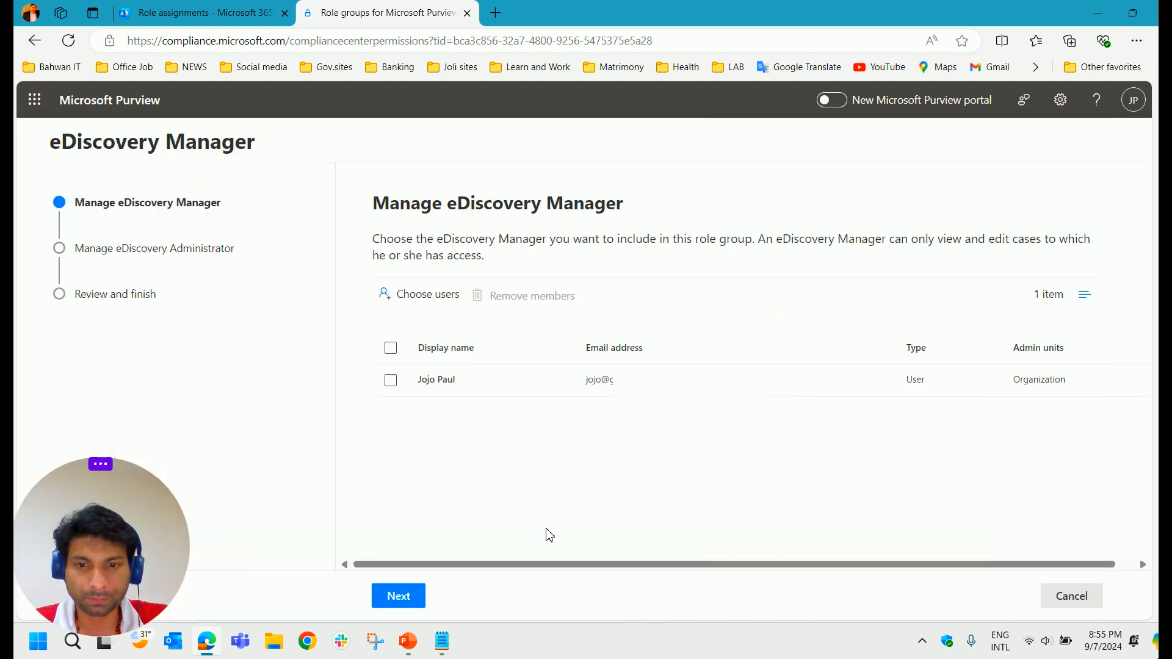
pyautogui.click(404, 597)
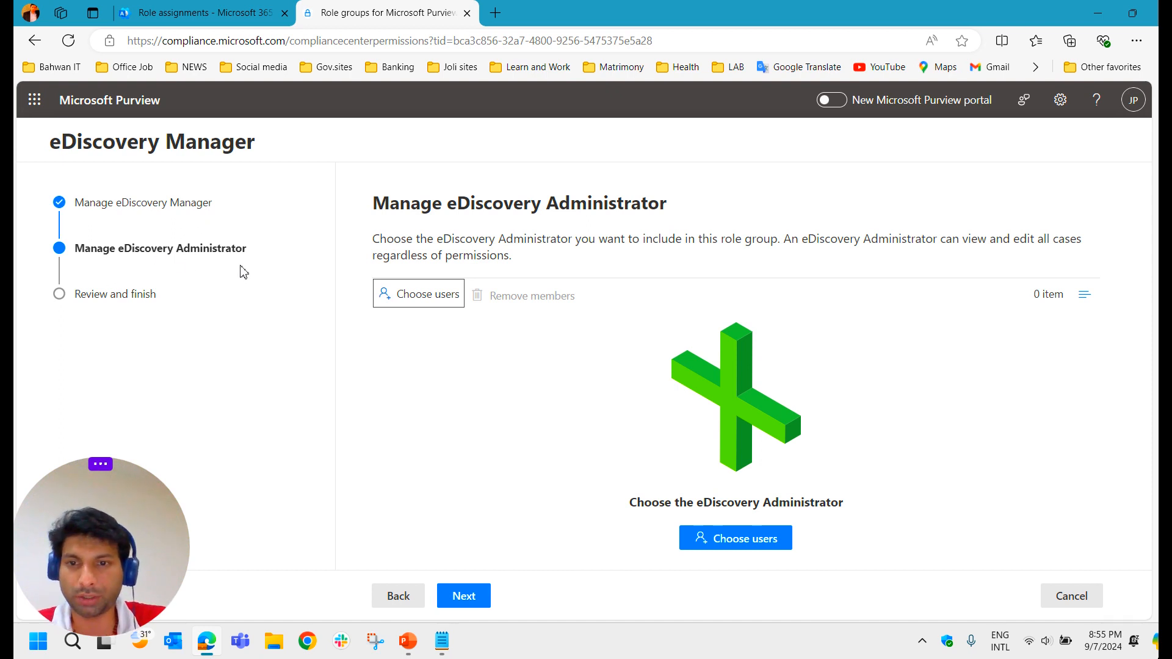
# Step: Add the same administrator's account to the role group as an eDiscovery Administrator
pyautogui.click(745, 539)
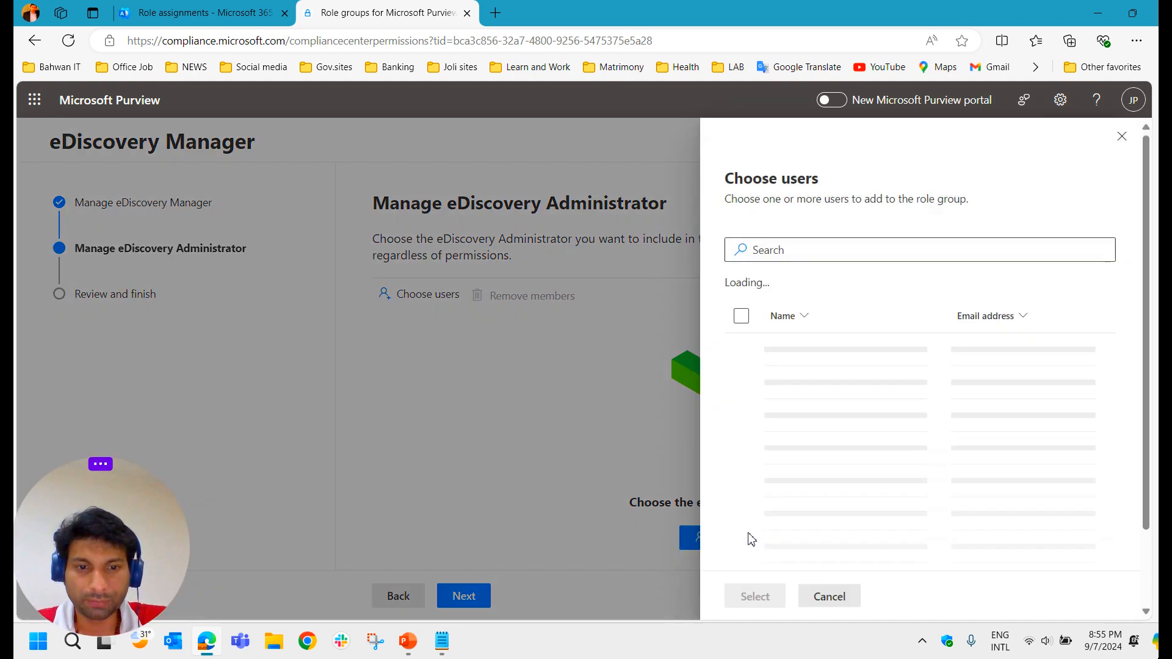
pyautogui.click(815, 255)
pyautogui.write('jojo')
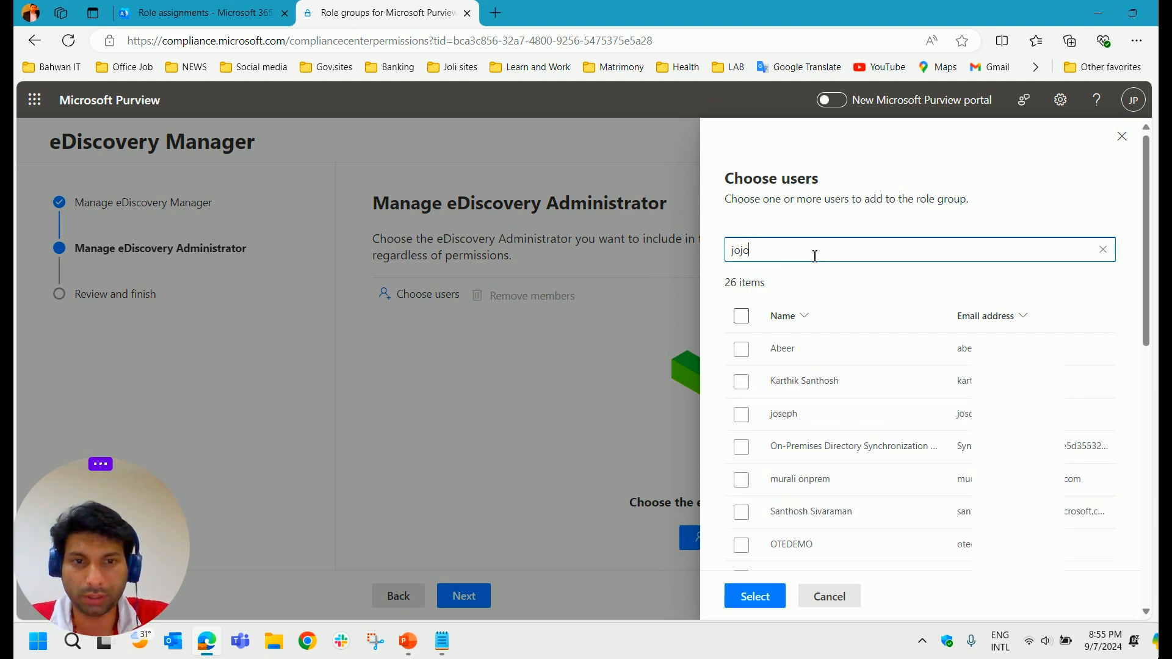
pyautogui.press('Return')
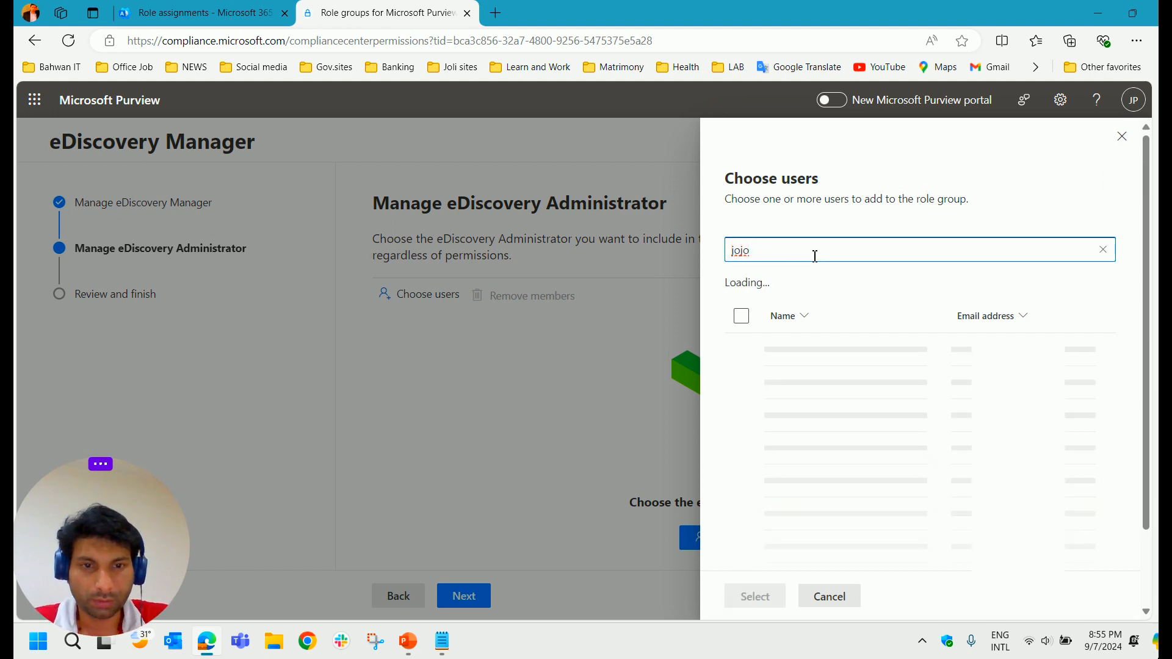
pyautogui.click(742, 381)
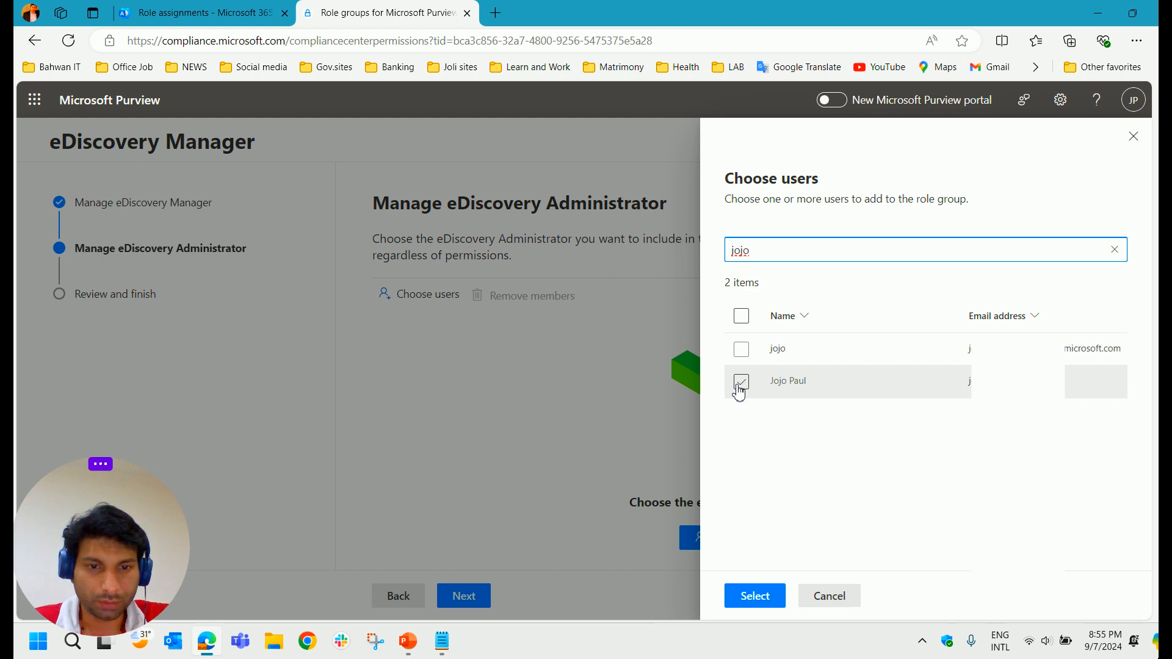
pyautogui.click(754, 596)
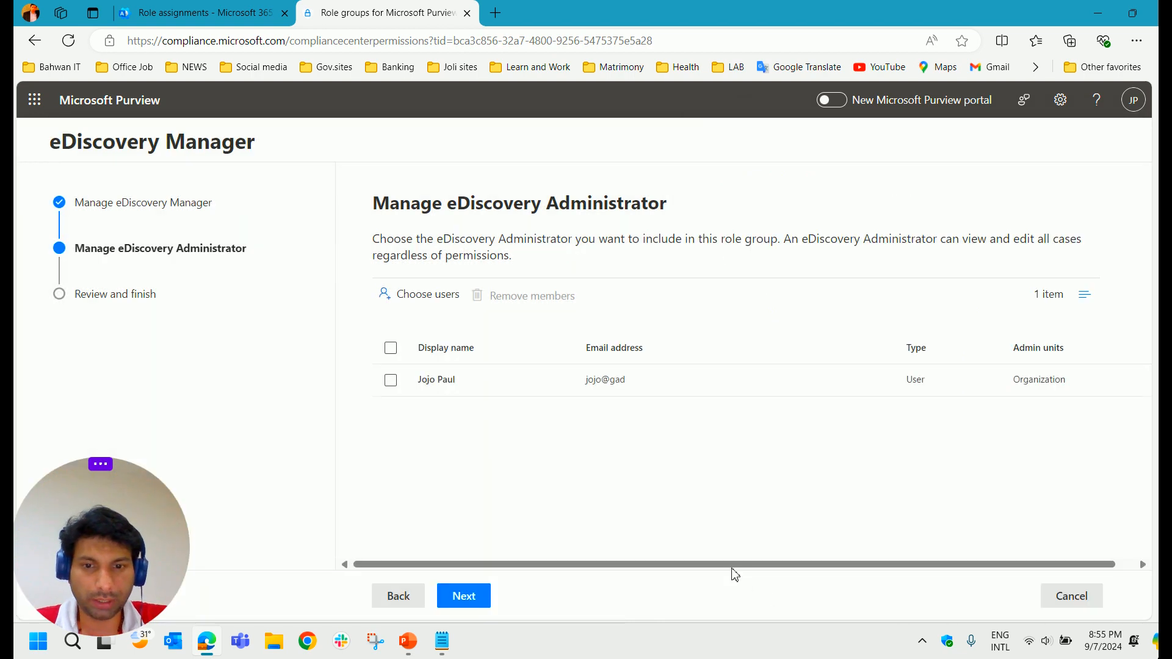
# Step: Review and save the updated eDiscovery Manager role group, and finish the wizard
pyautogui.click(467, 599)
pyautogui.click(464, 597)
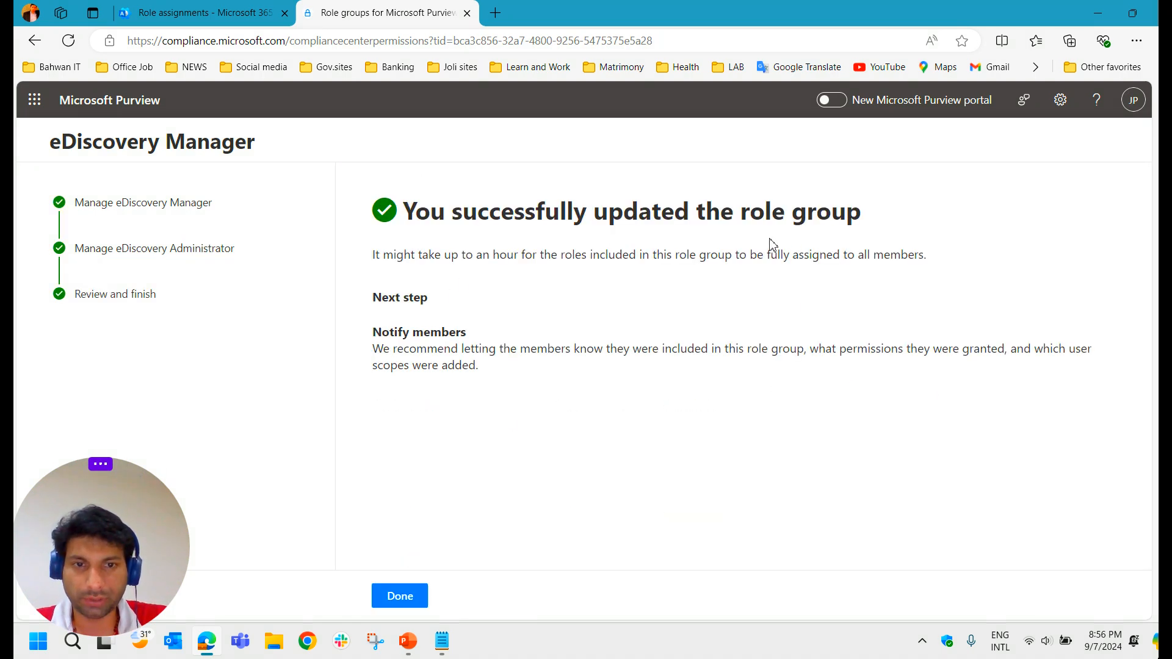
pyautogui.click(410, 596)
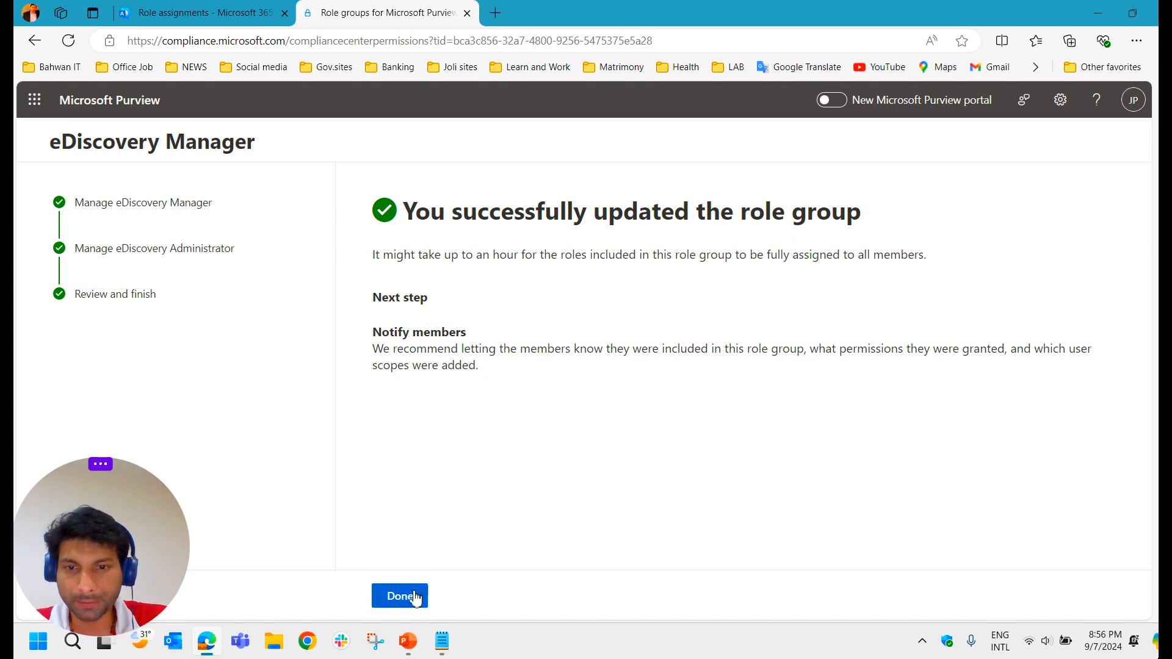
# Step: Go to Content search and start creating a new search
pyautogui.moveTo(163, 512); pyautogui.dragTo(1136, 506)
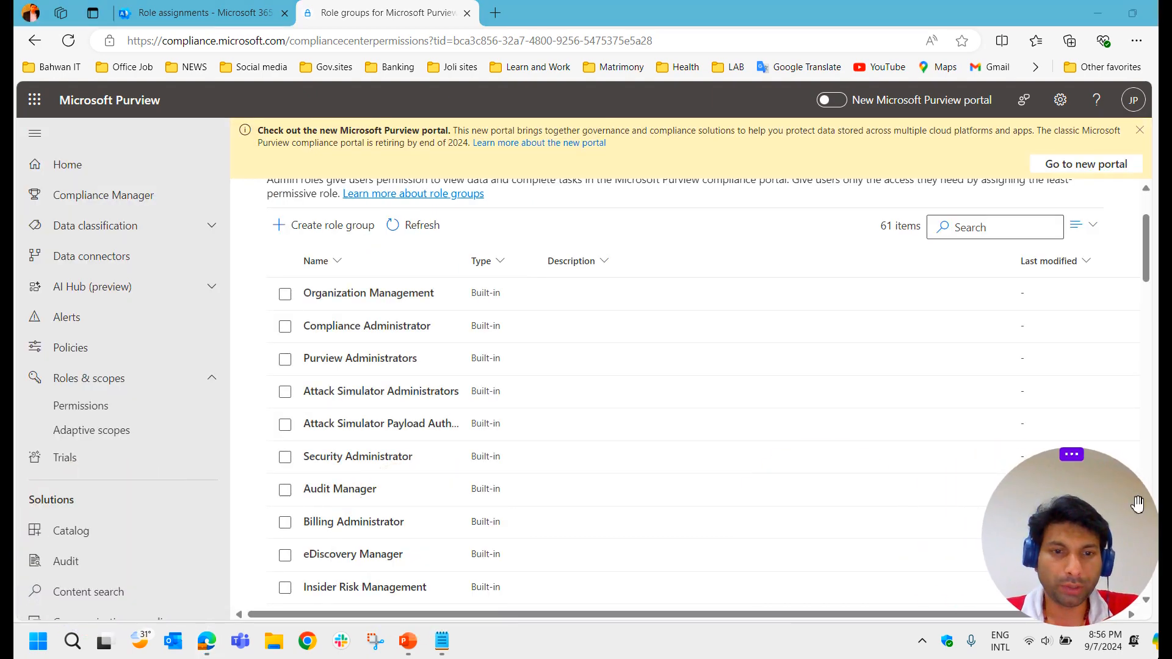
pyautogui.scroll(-1, 122, 329)
pyautogui.scroll(-1, 128, 334)
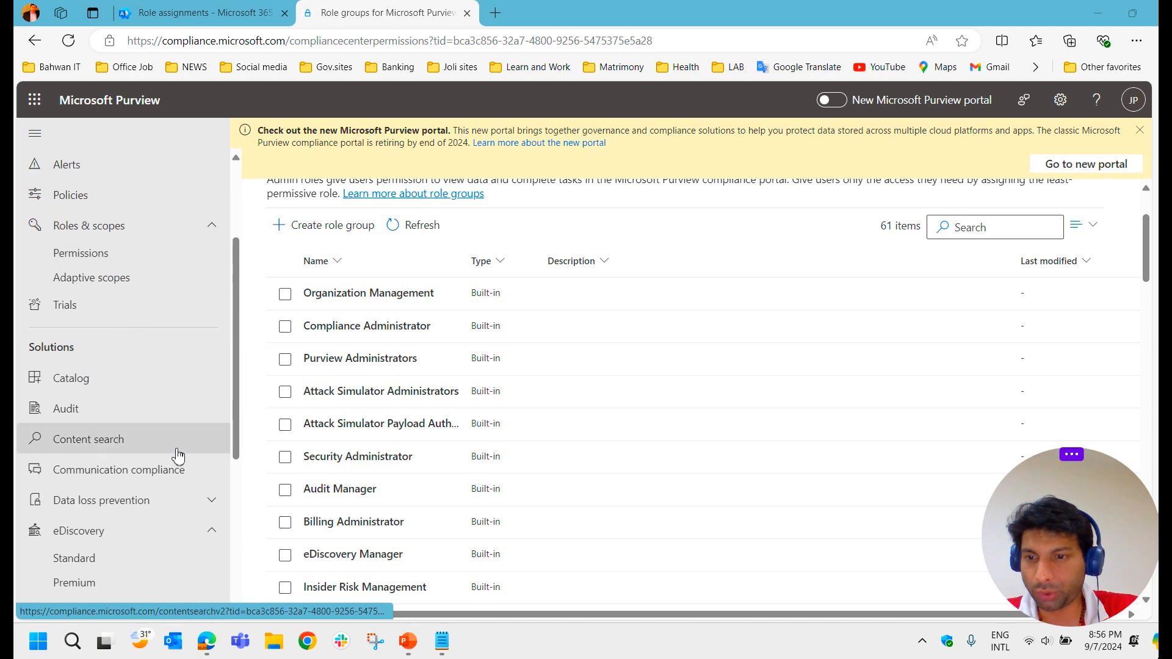
pyautogui.click(115, 443)
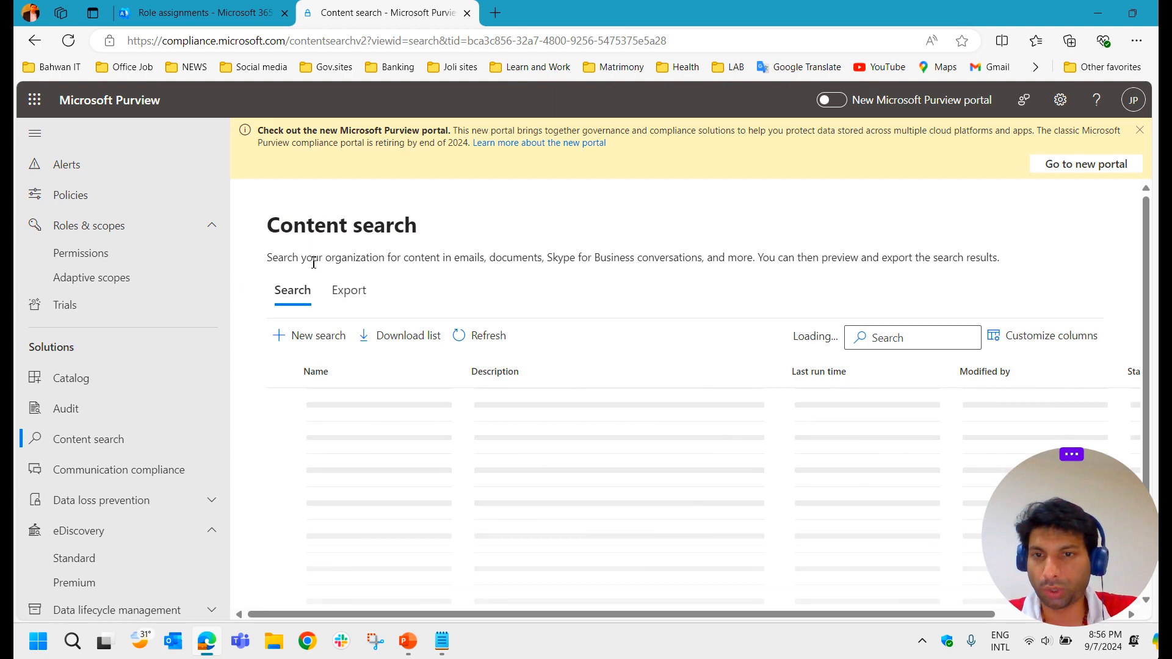
pyautogui.click(326, 349)
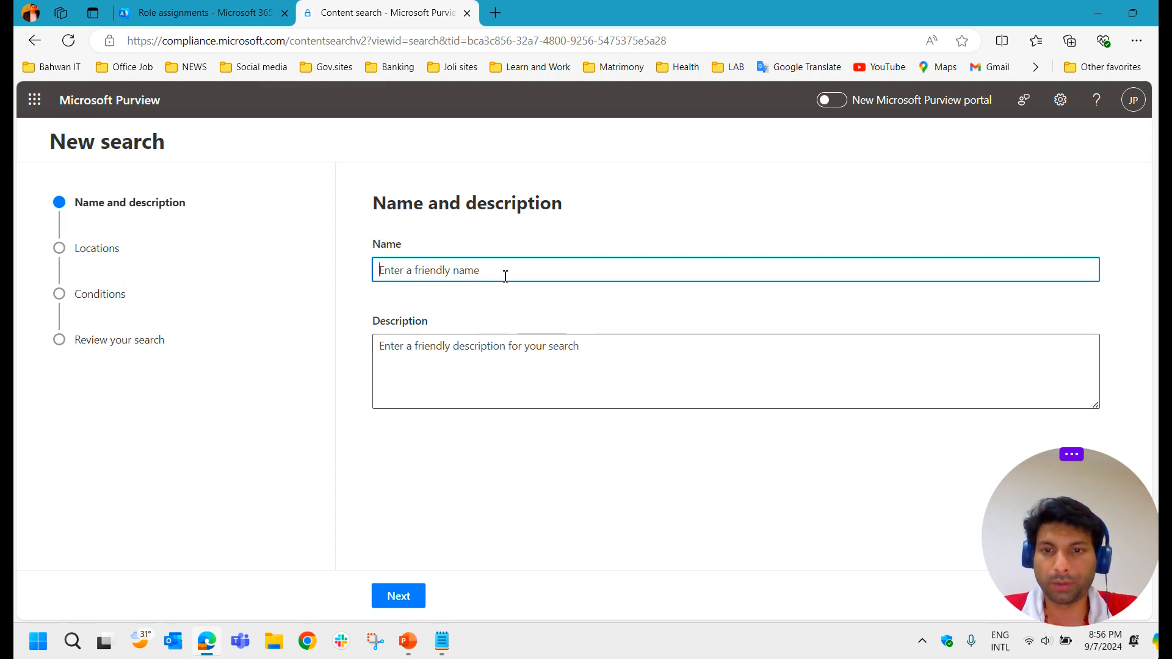
# Step: Name the search with the mailbox owner's first name followed by "Mailbox Backup" and reuse that text as the description
pyautogui.write('Abeer Mailbox Backup')
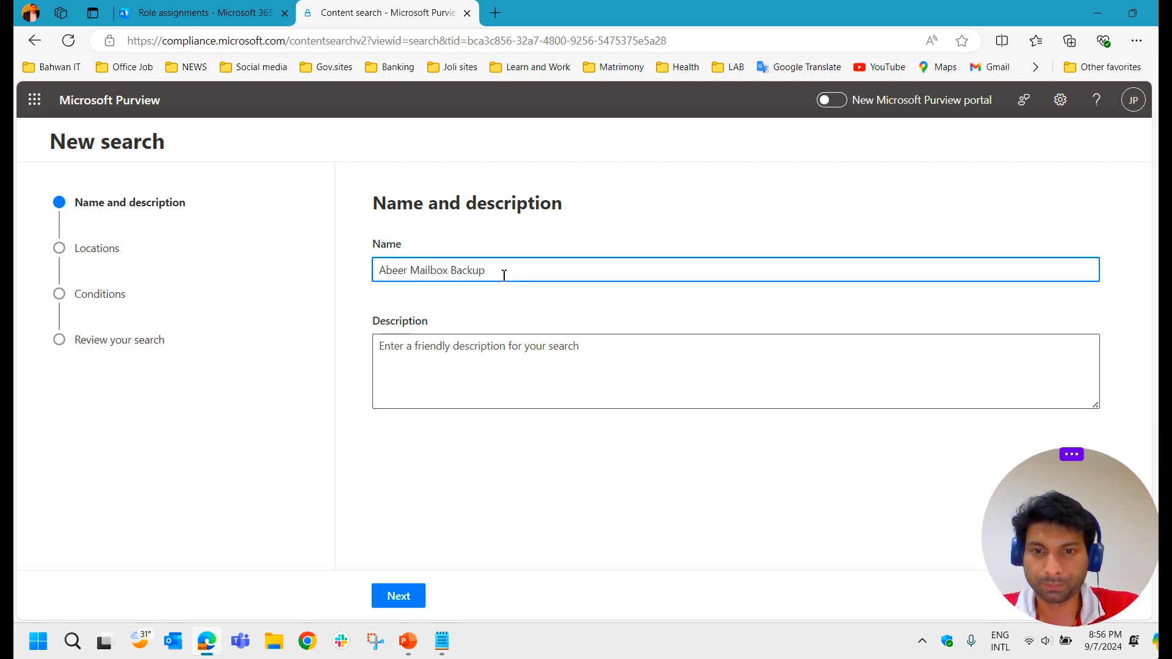
pyautogui.moveTo(504, 277); pyautogui.dragTo(350, 271)
pyautogui.hotkey('ctrl', 'c')
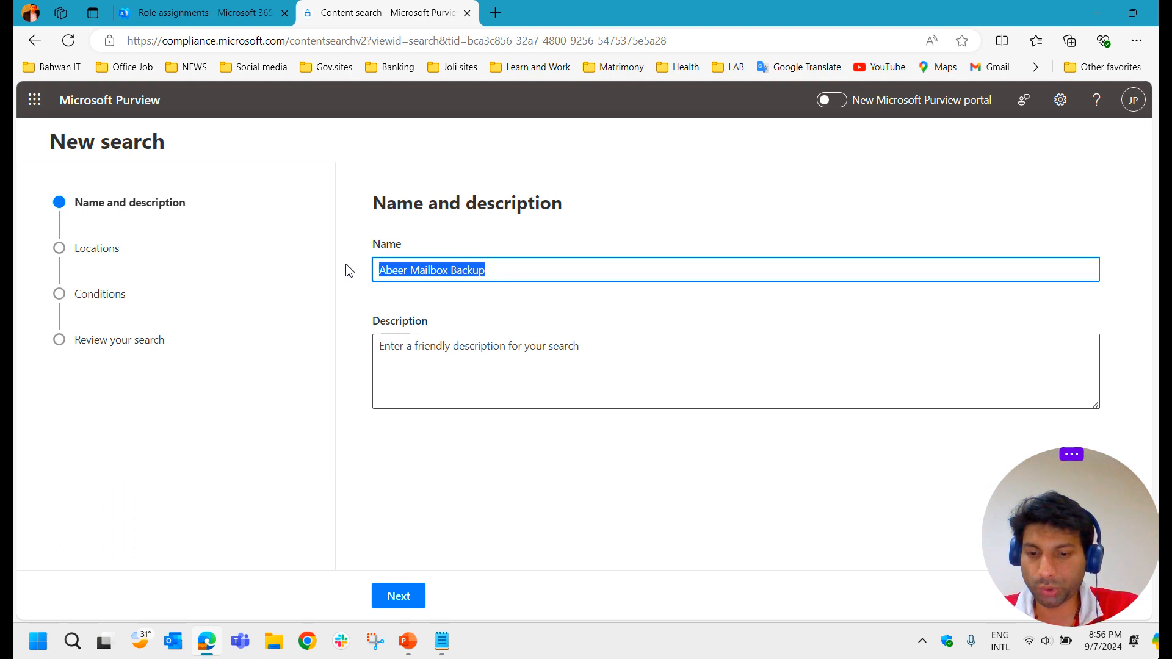
pyautogui.click(434, 371)
pyautogui.hotkey('ctrl', 'v')
pyautogui.click(419, 603)
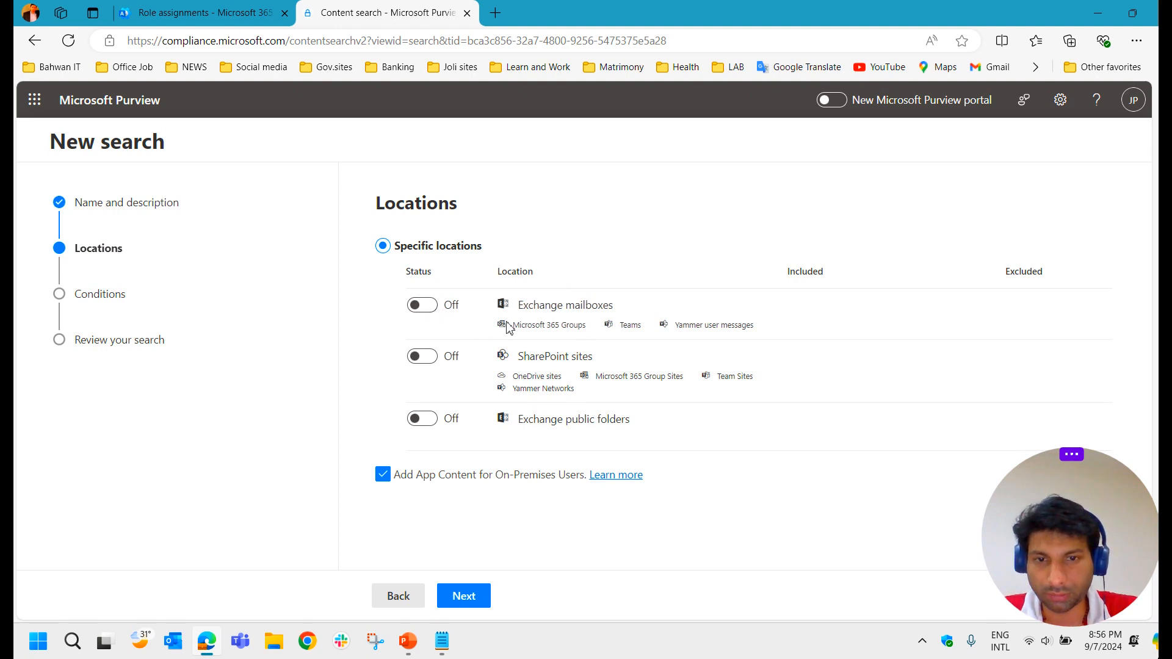
# Step: Enable Exchange mailboxes as a search location and include only the mailbox owner's mailbox
pyautogui.click(430, 310)
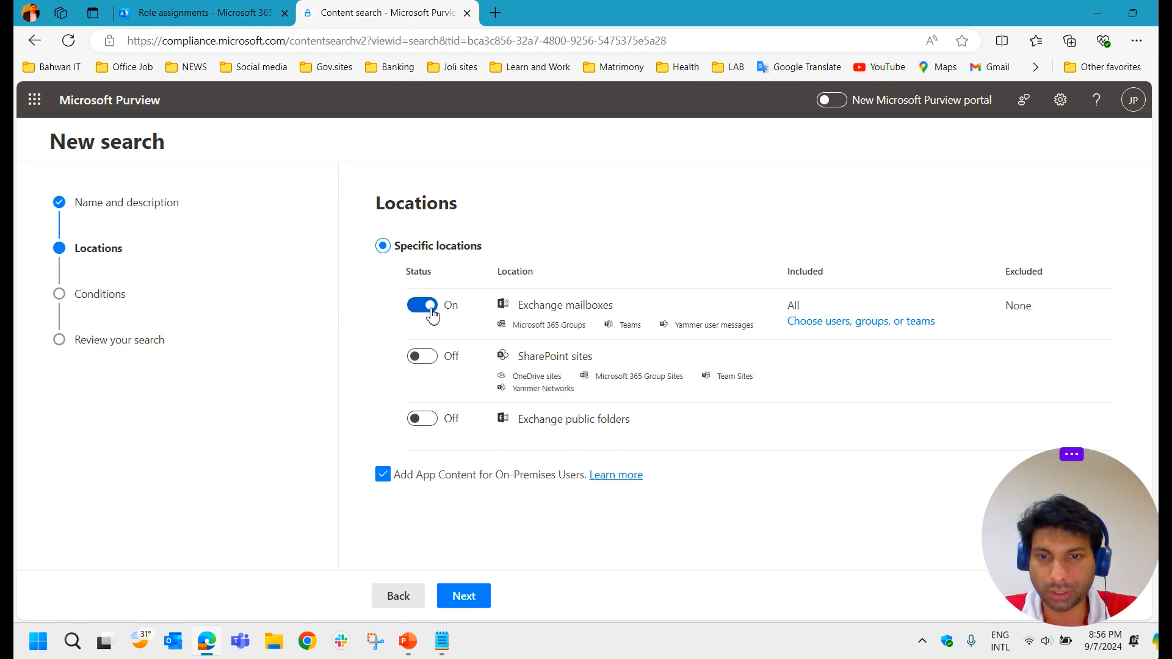
pyautogui.click(830, 322)
pyautogui.write('abeer')
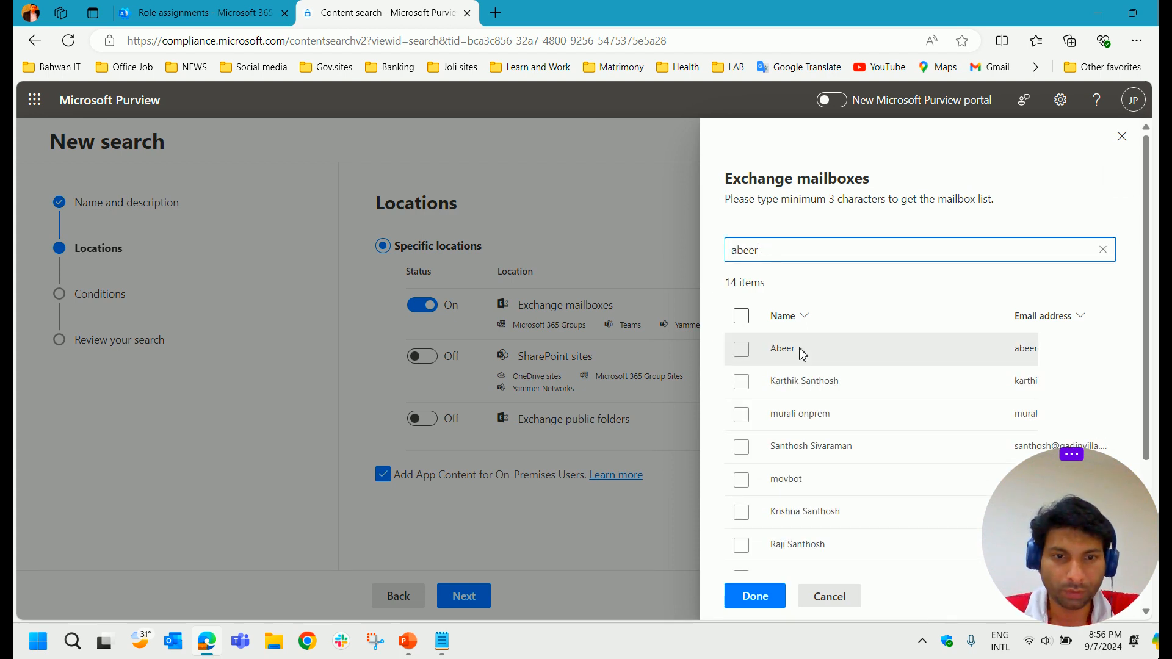
pyautogui.click(739, 349)
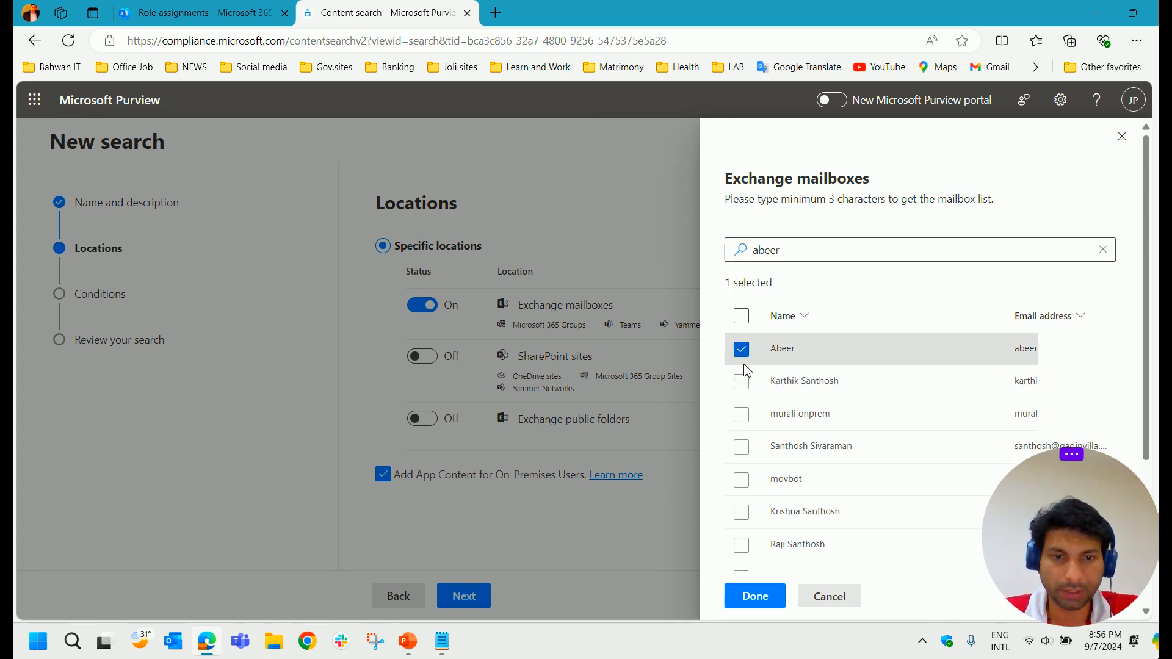
pyautogui.click(755, 596)
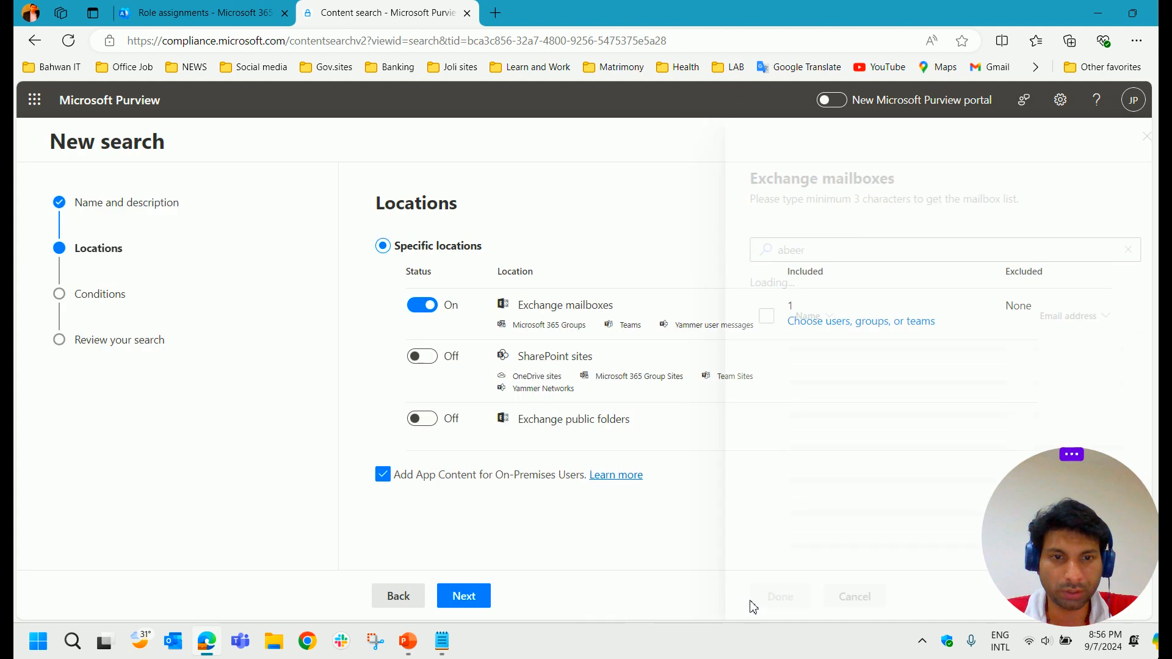
pyautogui.click(475, 597)
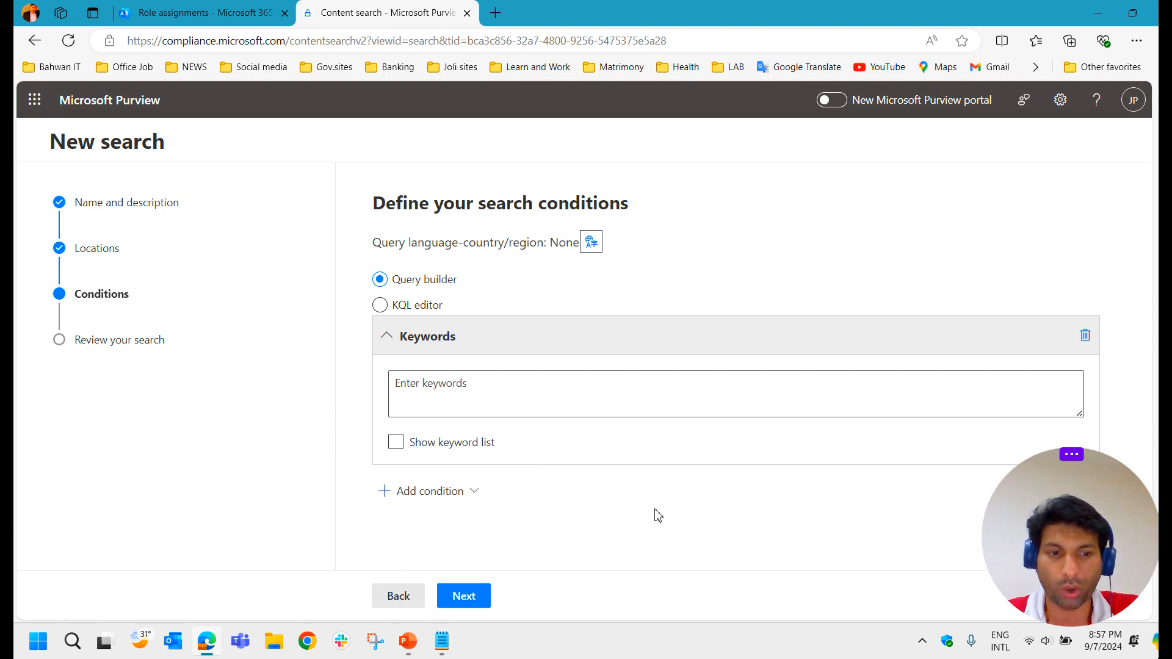
# Step: Leave the search conditions empty, submit the new search and return to the search list
pyautogui.click(479, 596)
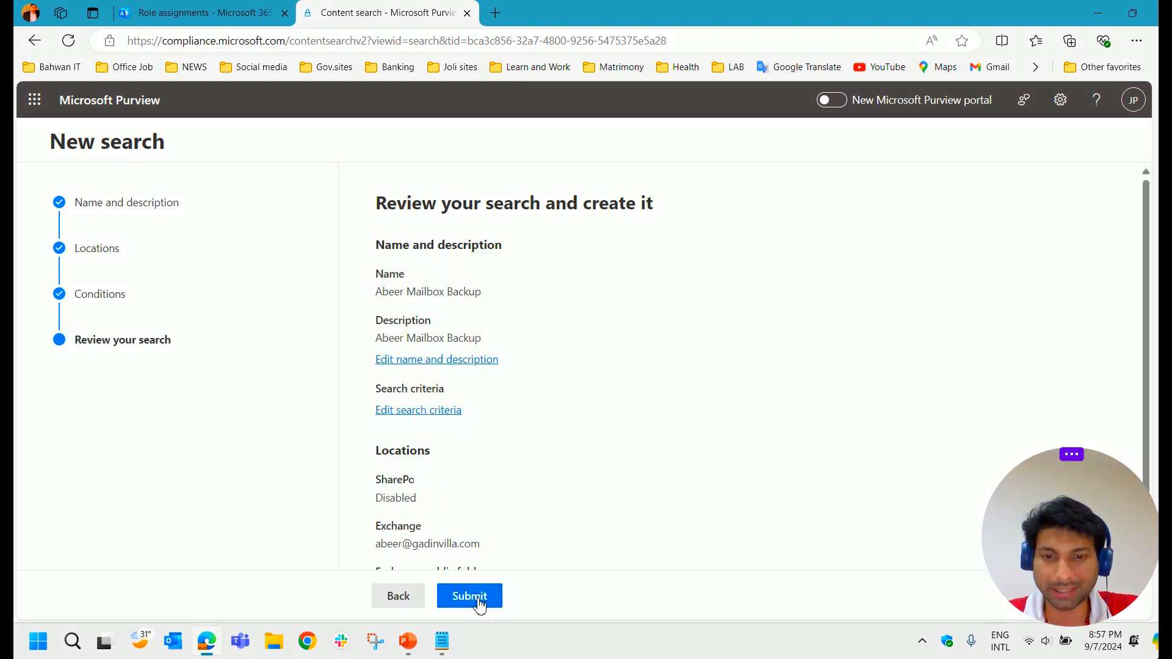
pyautogui.scroll(-1, 610, 375)
pyautogui.click(490, 597)
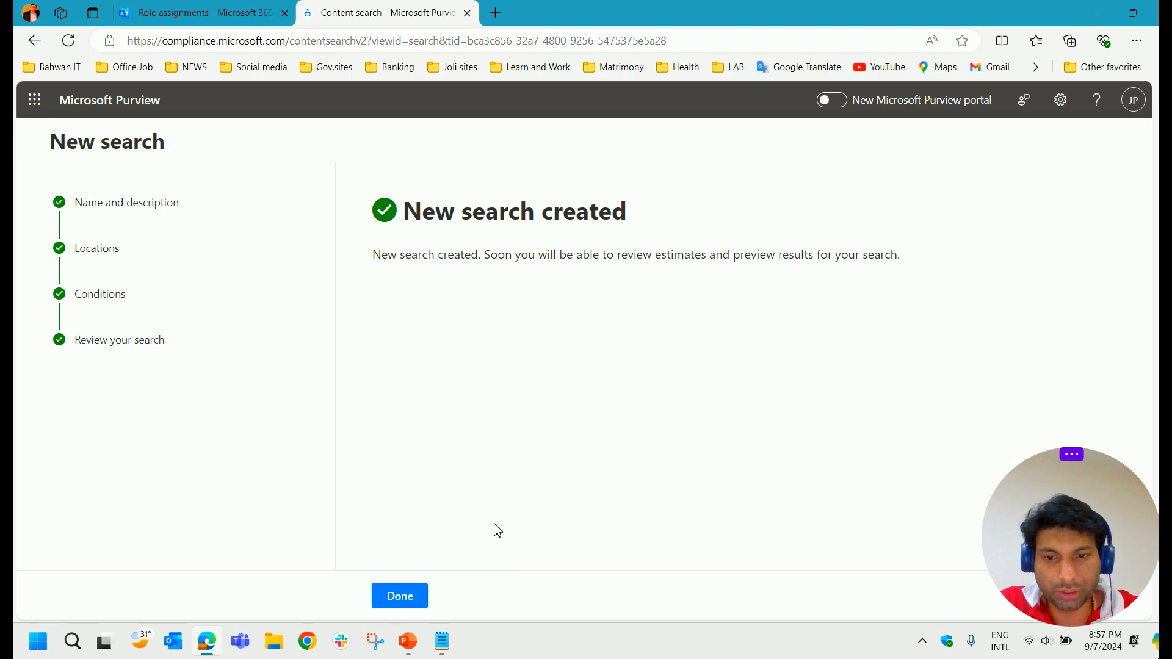
pyautogui.click(392, 595)
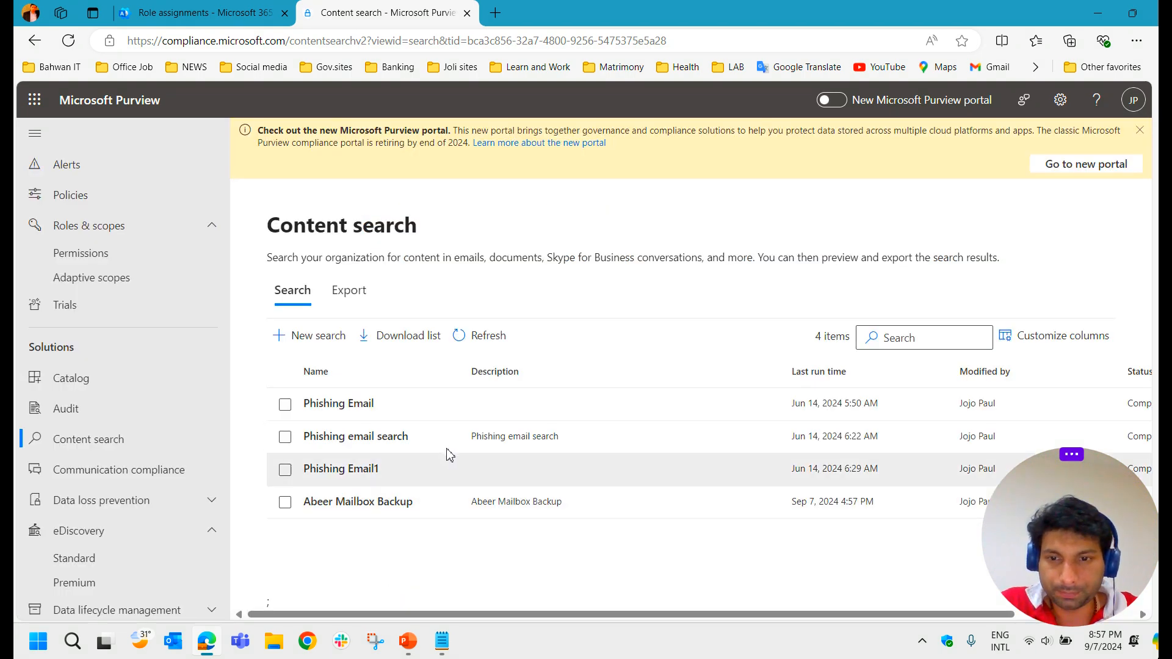
# Step: Check the Status column of the new mailbox backup search in the content search list
pyautogui.moveTo(1138, 516); pyautogui.dragTo(1018, 238)
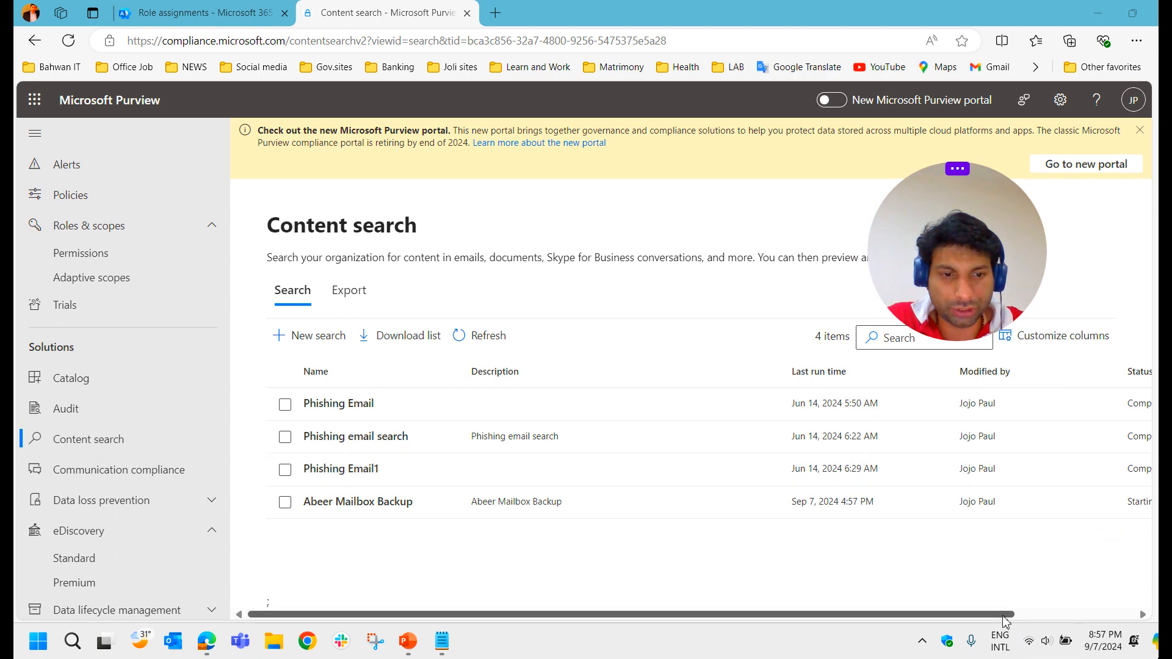
pyautogui.hscroll(3, 1005, 621)
pyautogui.moveTo(968, 614); pyautogui.dragTo(860, 616)
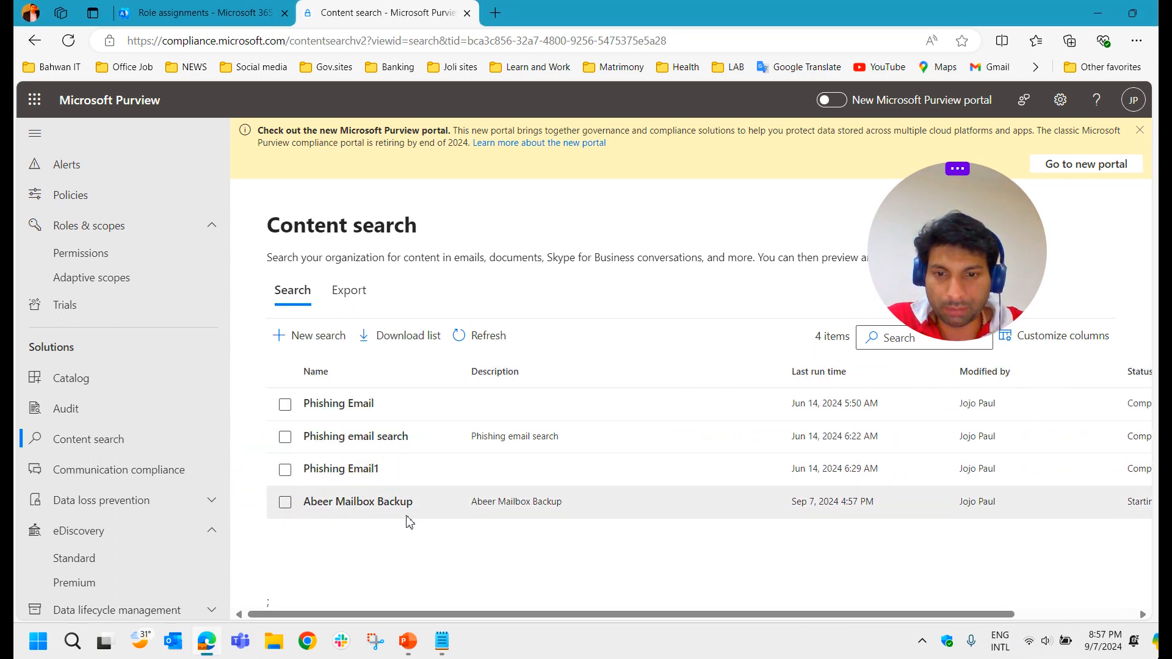
pyautogui.moveTo(741, 624); pyautogui.dragTo(958, 623)
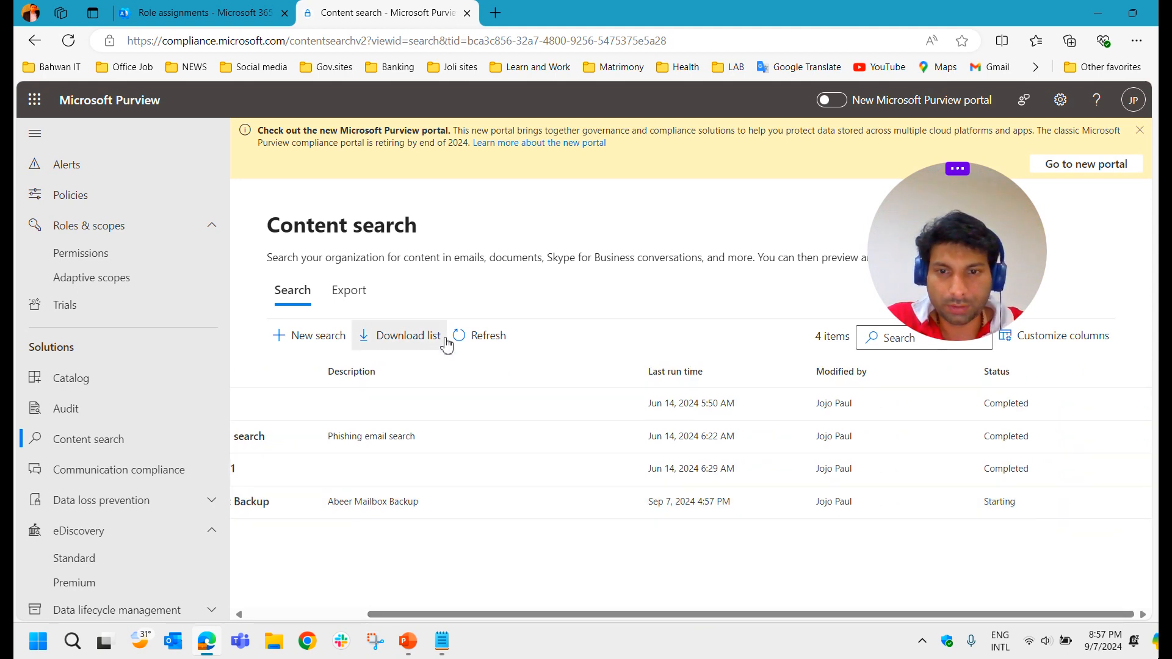
# Step: Refresh the content search list and check the Status column of the mailbox backup search again
pyautogui.click(477, 341)
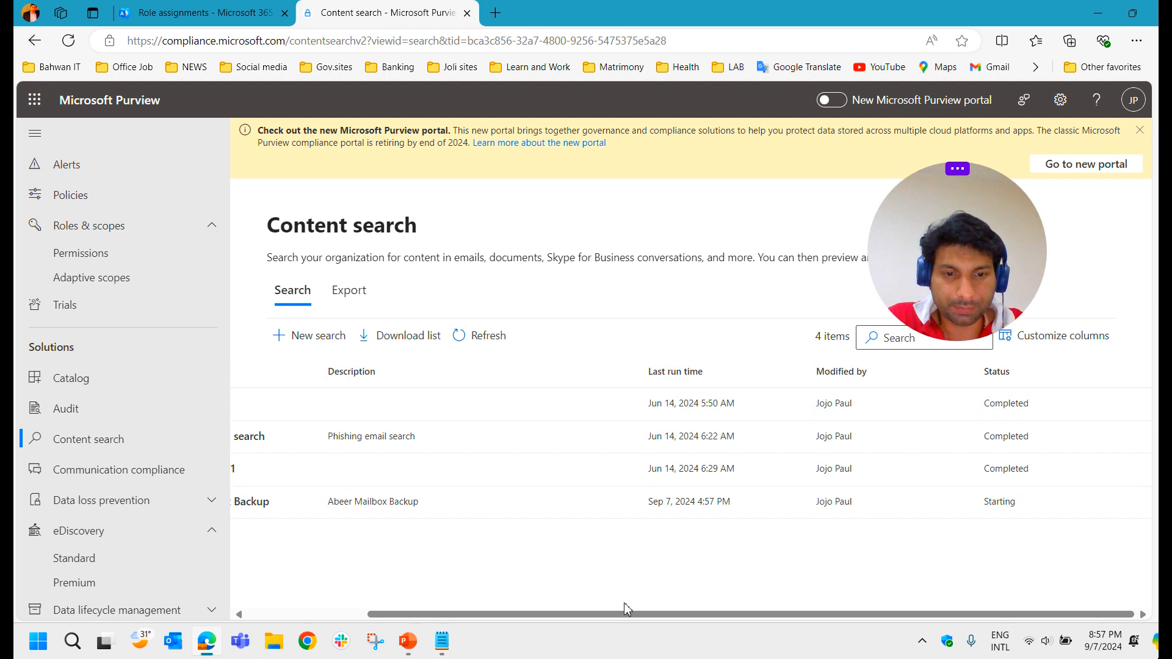
pyautogui.moveTo(617, 617)
pyautogui.mouseDown()
pyautogui.moveTo(552, 617)
pyautogui.moveTo(607, 618)
pyautogui.mouseUp()
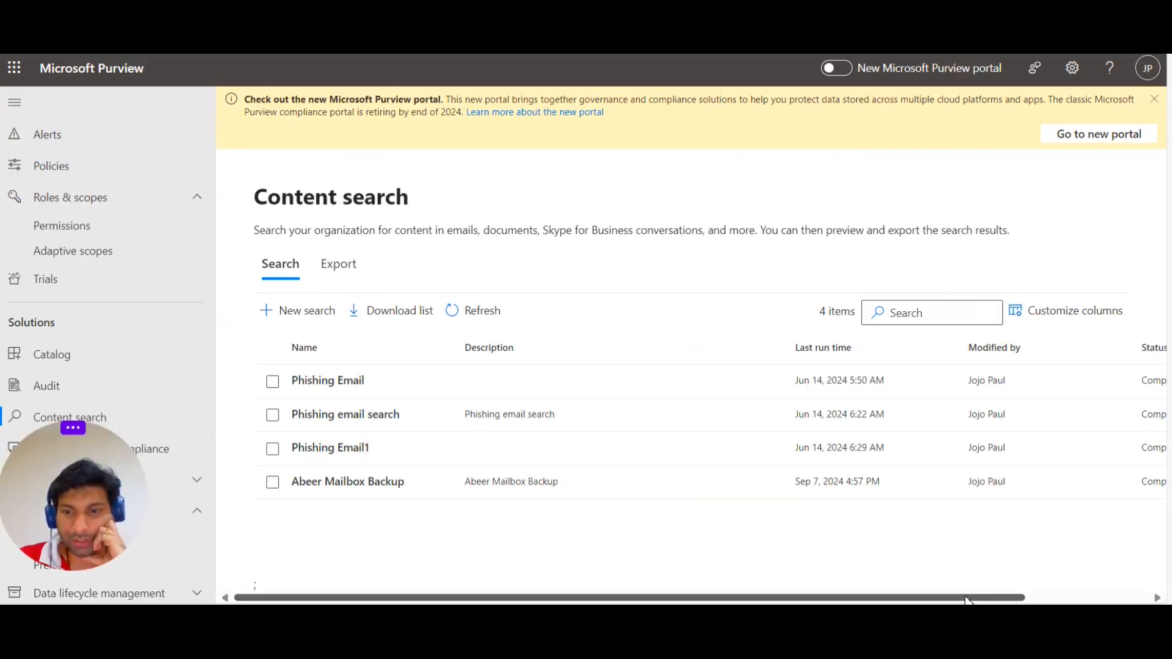
pyautogui.moveTo(965, 600); pyautogui.dragTo(994, 600)
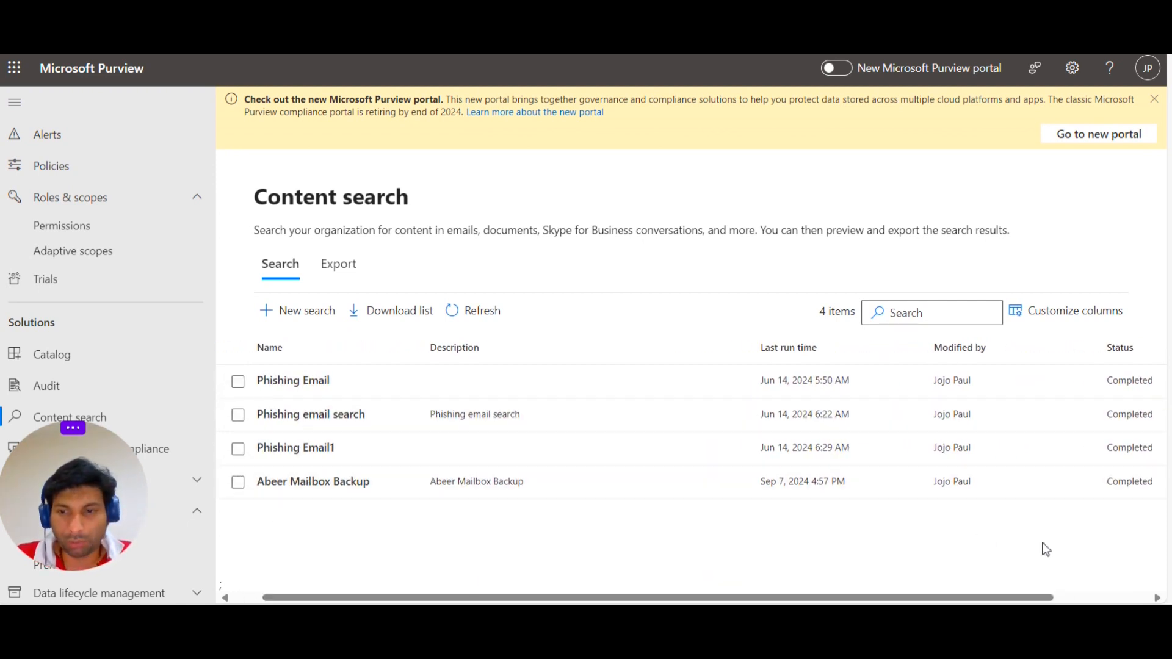
# Step: Export the mailbox backup search results, excluding unrecognized, encrypted or unindexed items, as one PST file for each mailbox
pyautogui.click(338, 485)
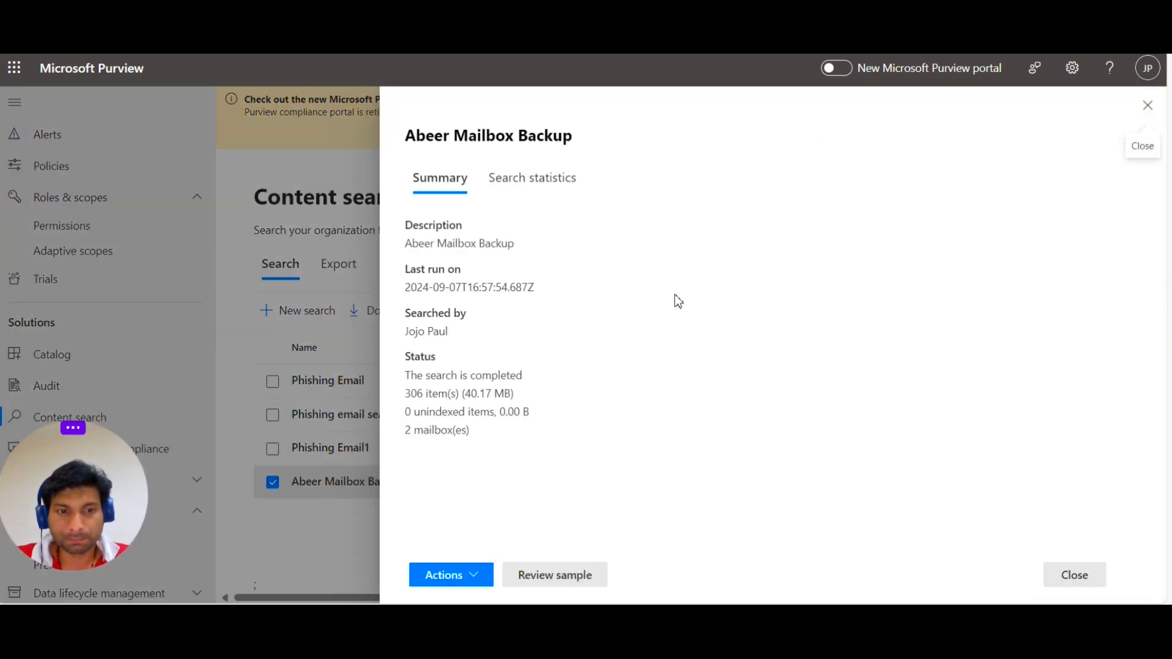
pyautogui.click(474, 582)
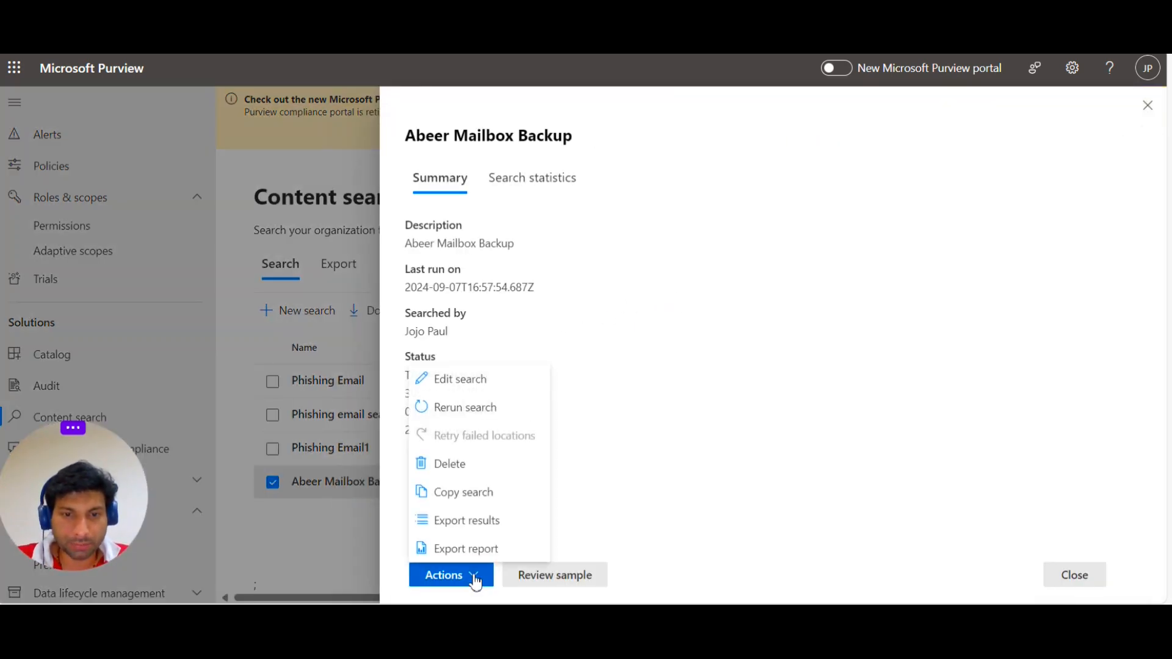
pyautogui.click(479, 523)
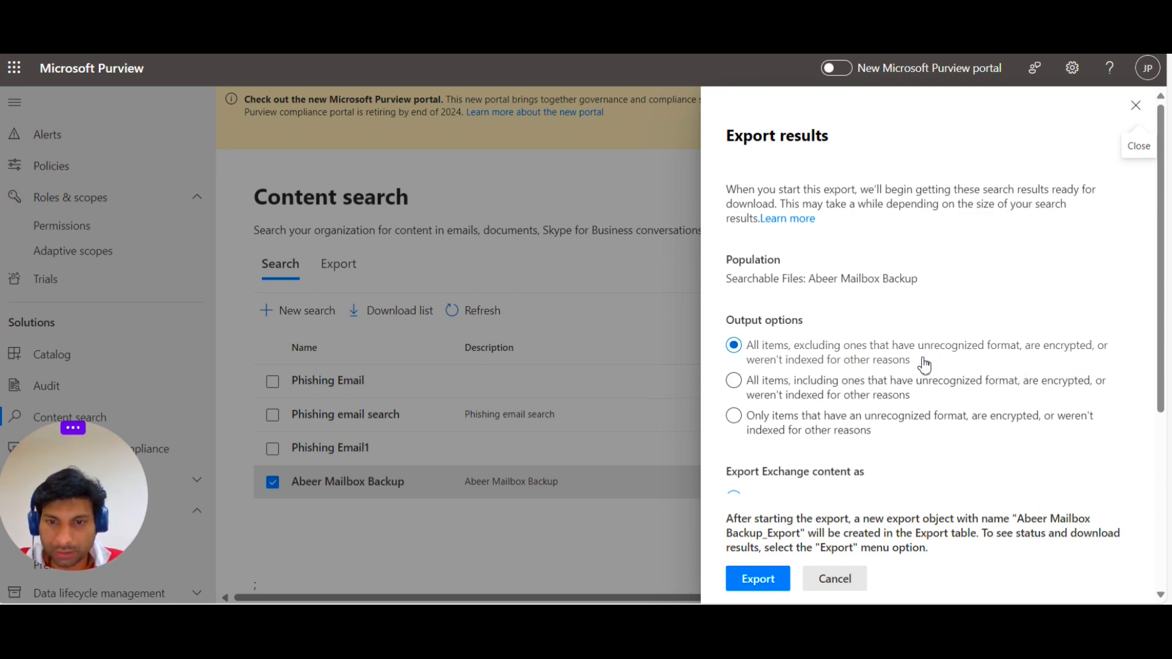
pyautogui.scroll(-1, 922, 365)
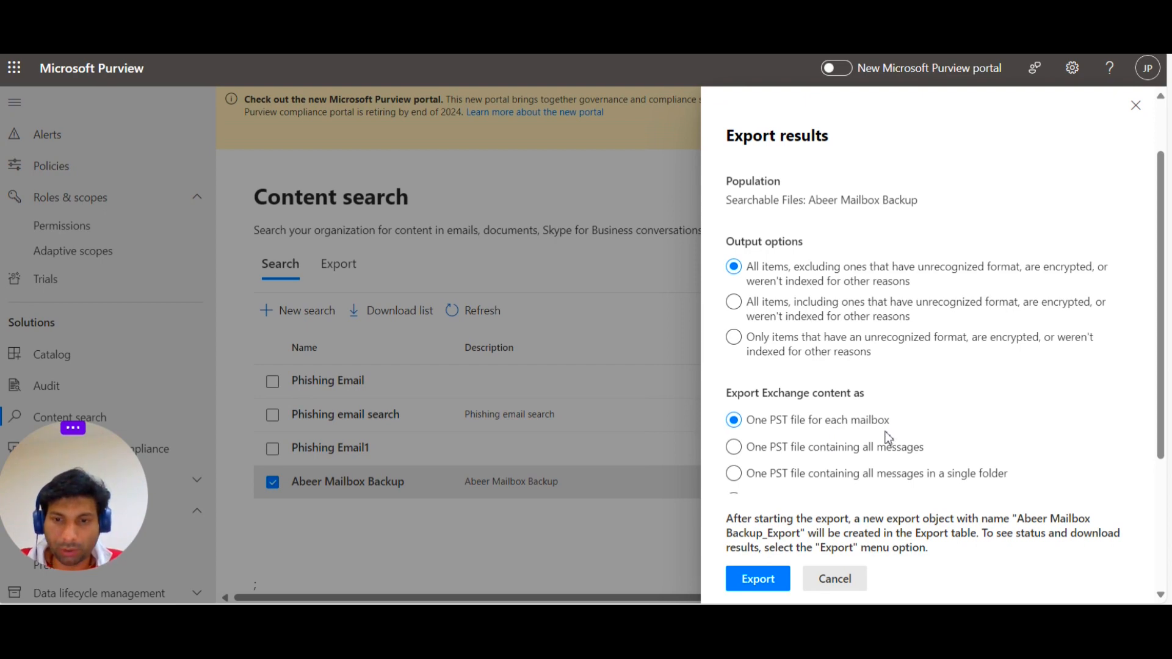
pyautogui.scroll(-3, 887, 438)
pyautogui.scroll(-1, 798, 445)
pyautogui.click(757, 578)
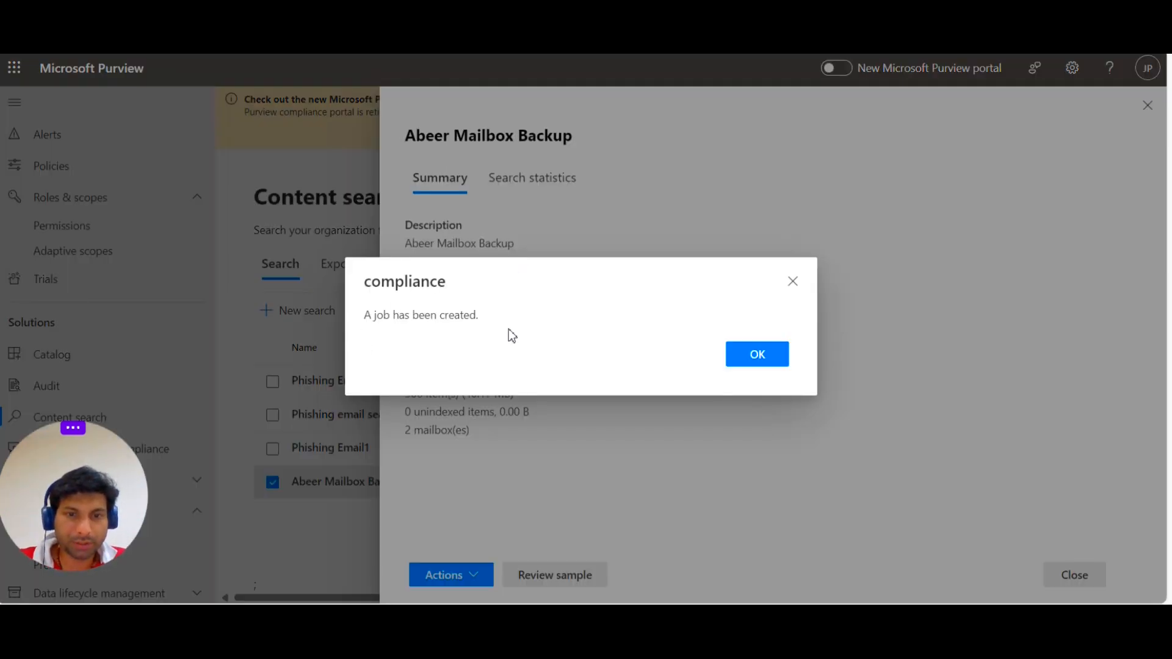
pyautogui.click(764, 364)
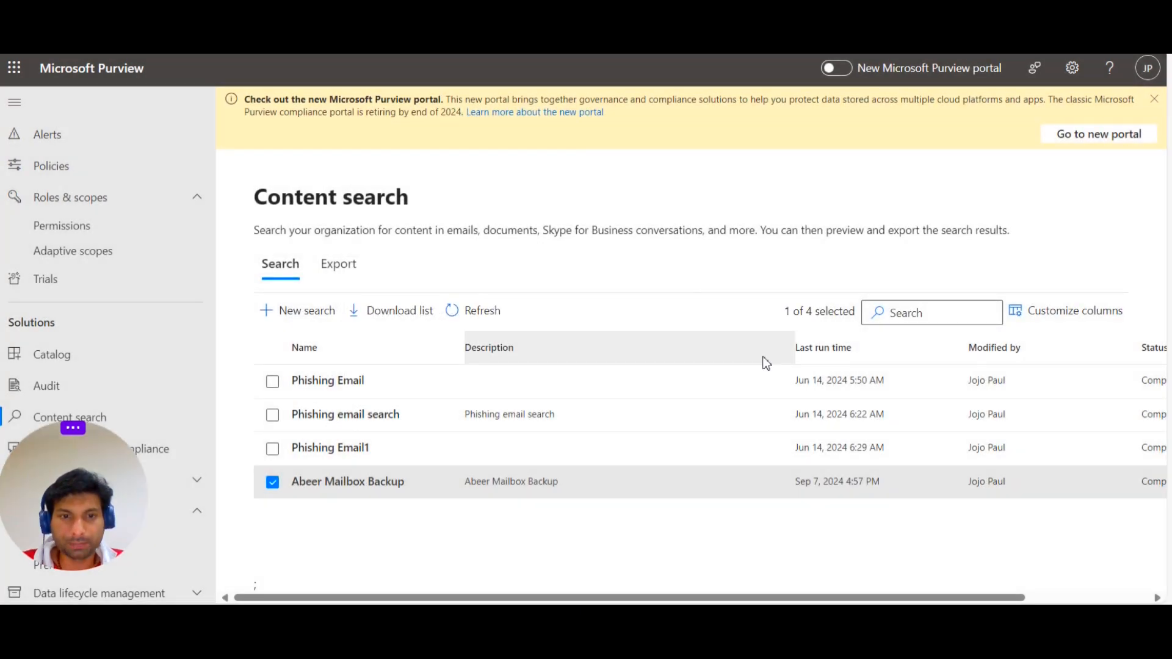
# Step: Open the mailbox backup export job, request its results download and launch the eDiscovery Export Tool
pyautogui.click(339, 266)
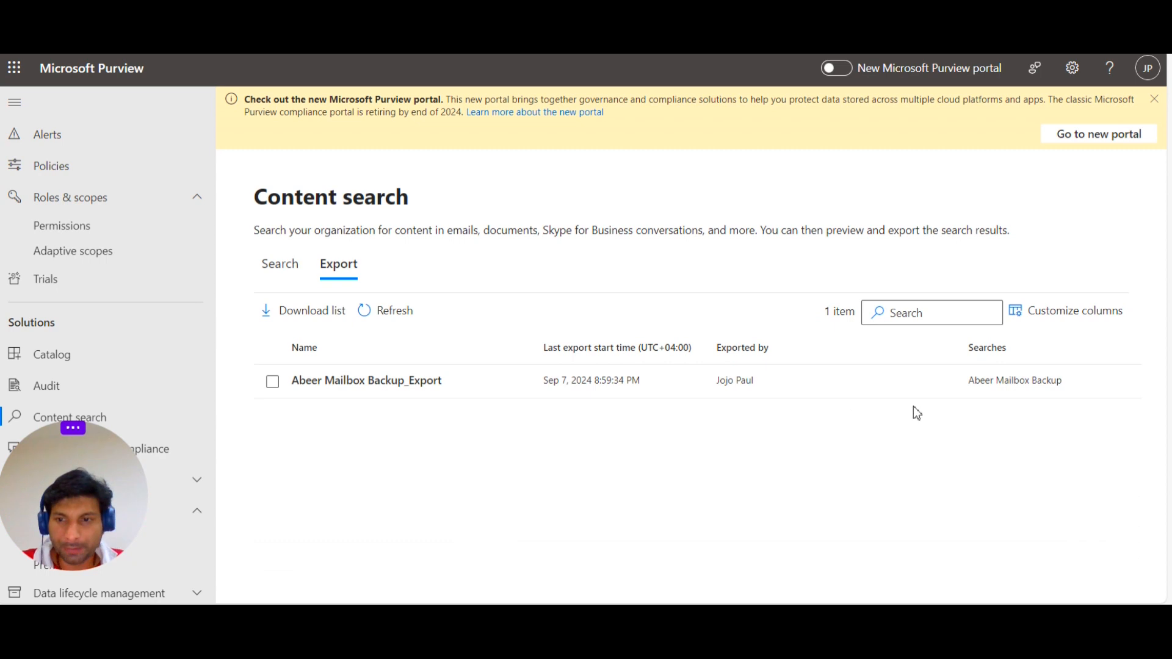
pyautogui.click(387, 381)
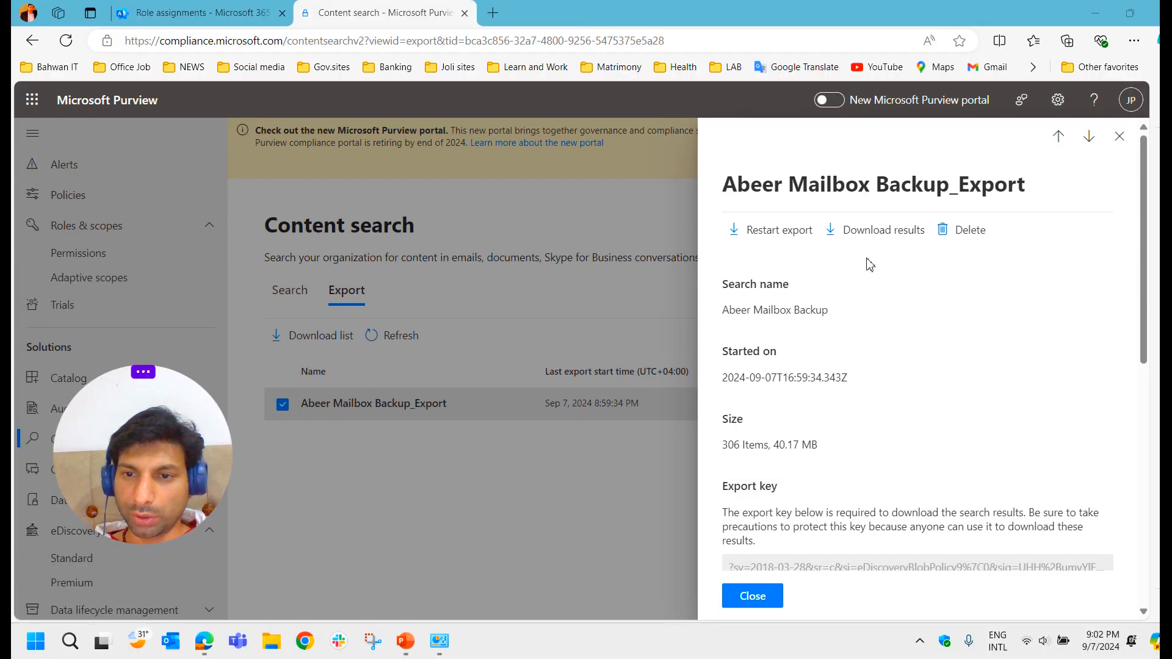
pyautogui.click(877, 237)
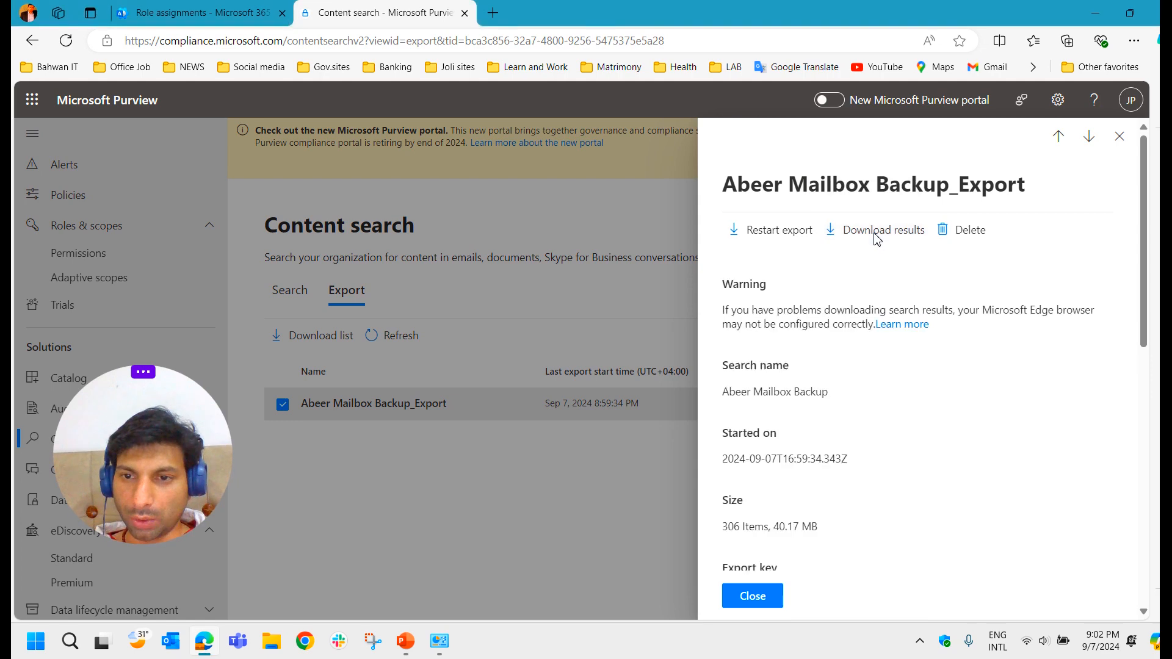
pyautogui.click(405, 13)
pyautogui.scroll(-4, 920, 413)
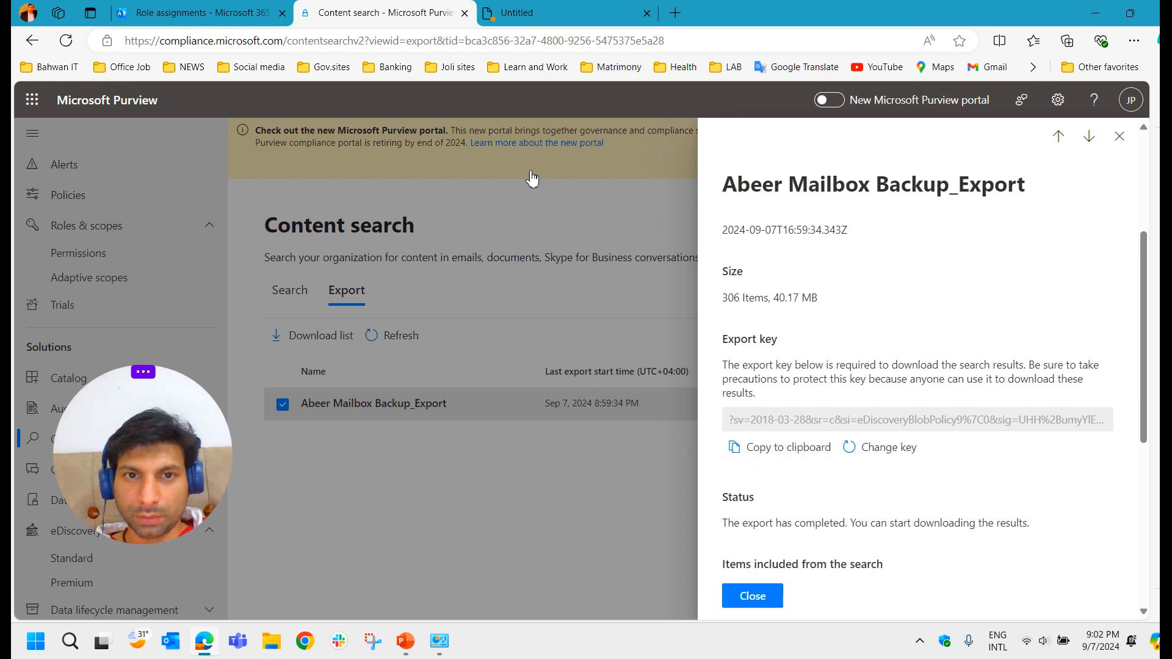
pyautogui.click(528, 15)
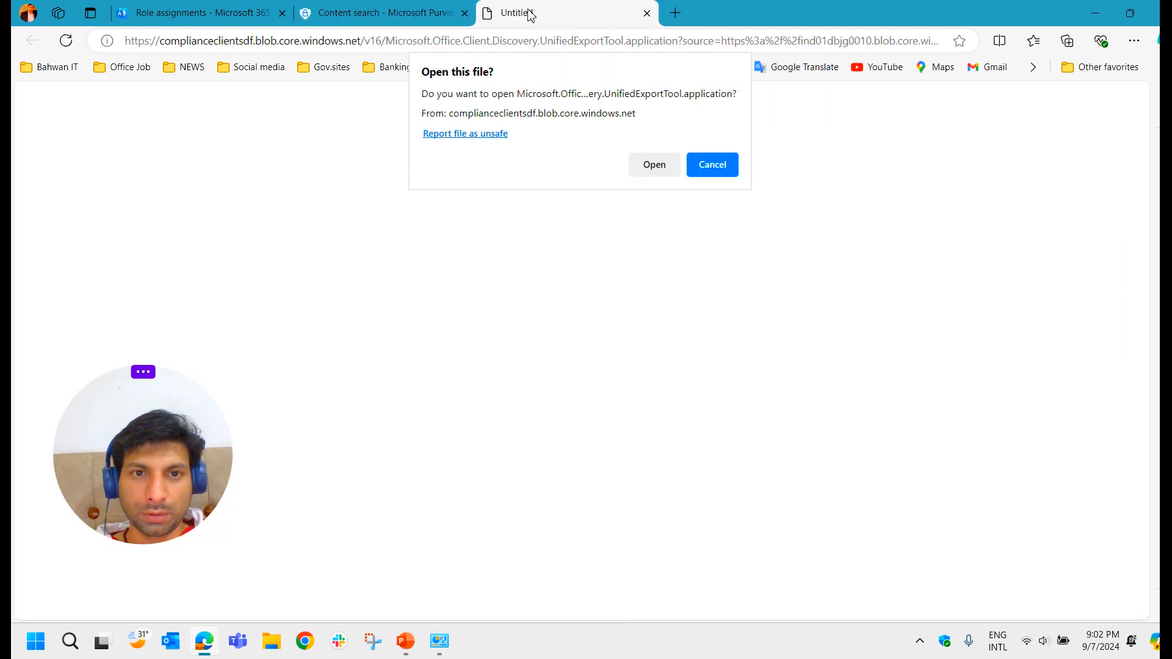
pyautogui.click(652, 171)
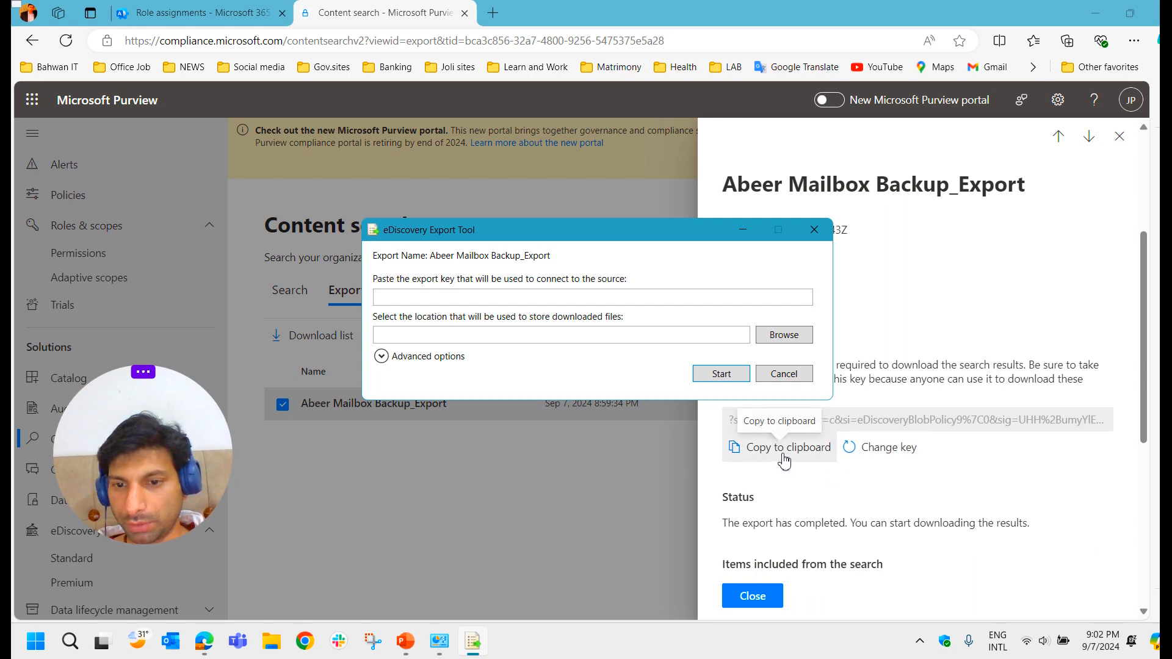
# Step: Paste the export key into the eDiscovery Export Tool and start the download to the Desktop's "pst backup" folder
pyautogui.click(535, 298)
pyautogui.hotkey('ctrl', 'v')
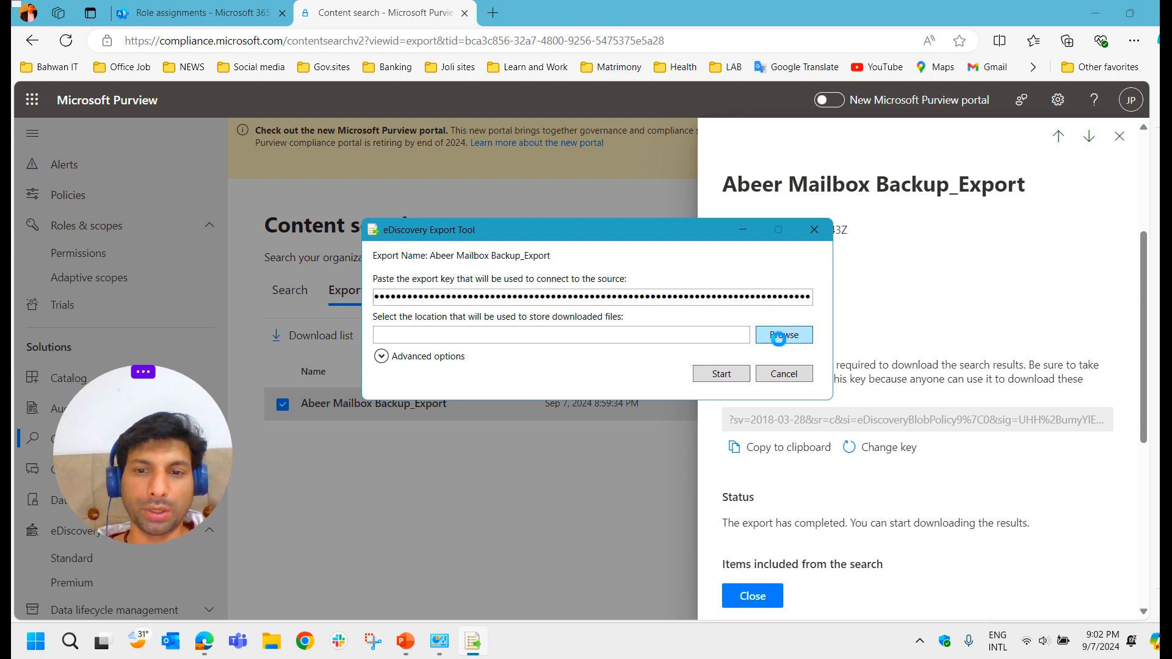
pyautogui.click(780, 342)
pyautogui.doubleClick(549, 340)
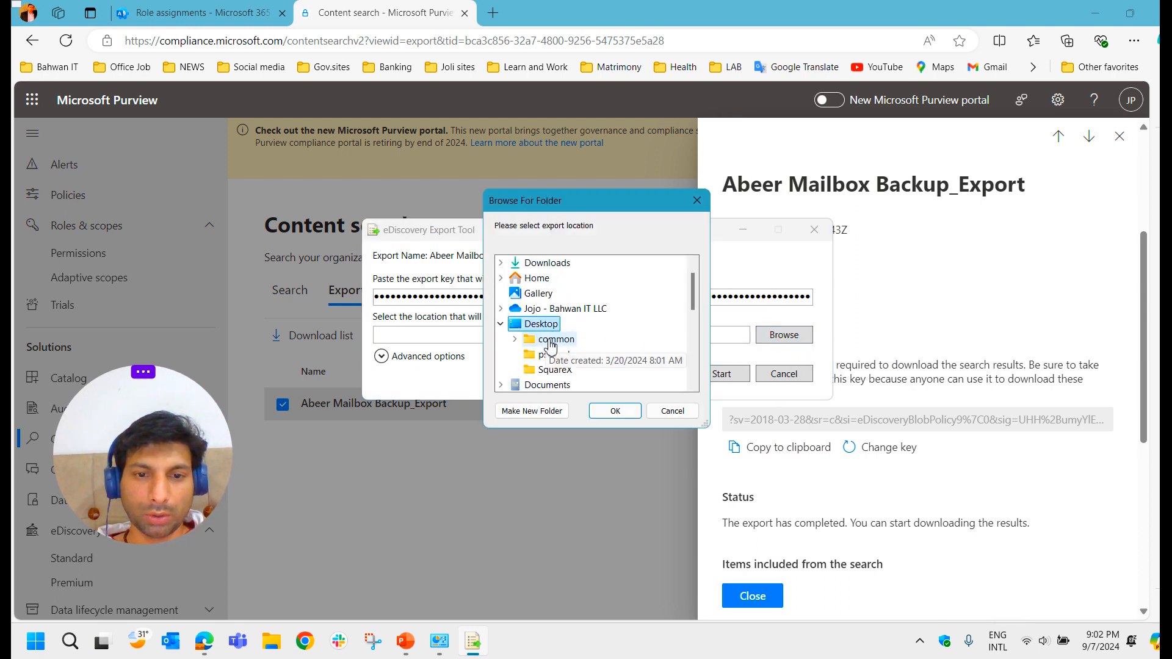
pyautogui.click(560, 354)
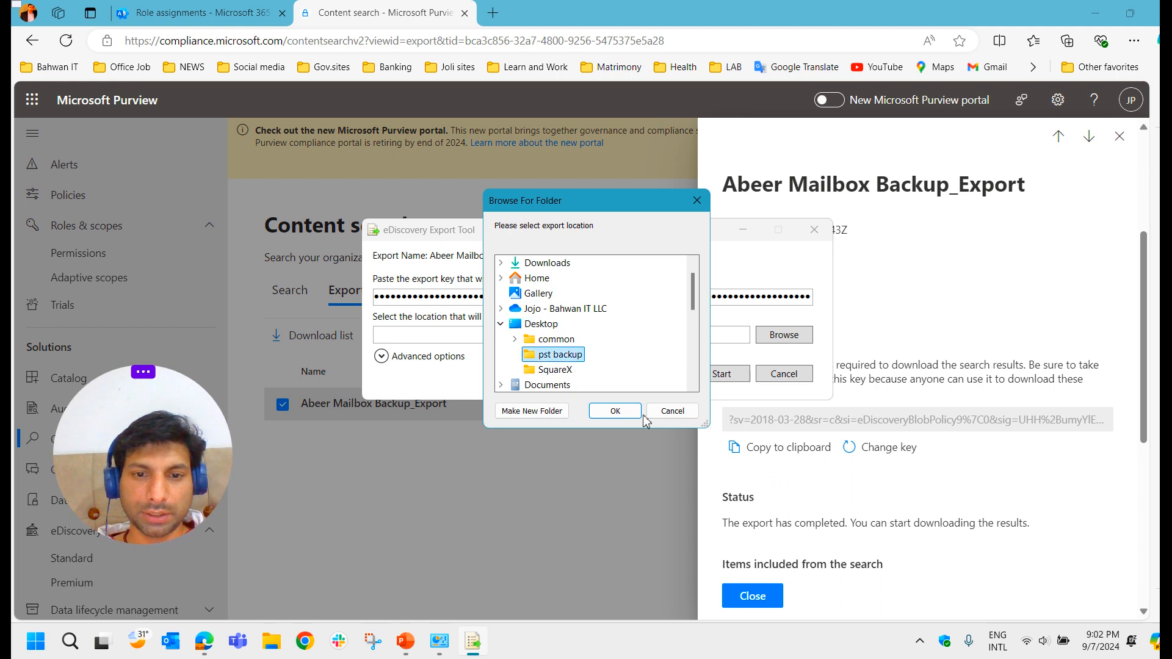
pyautogui.click(612, 411)
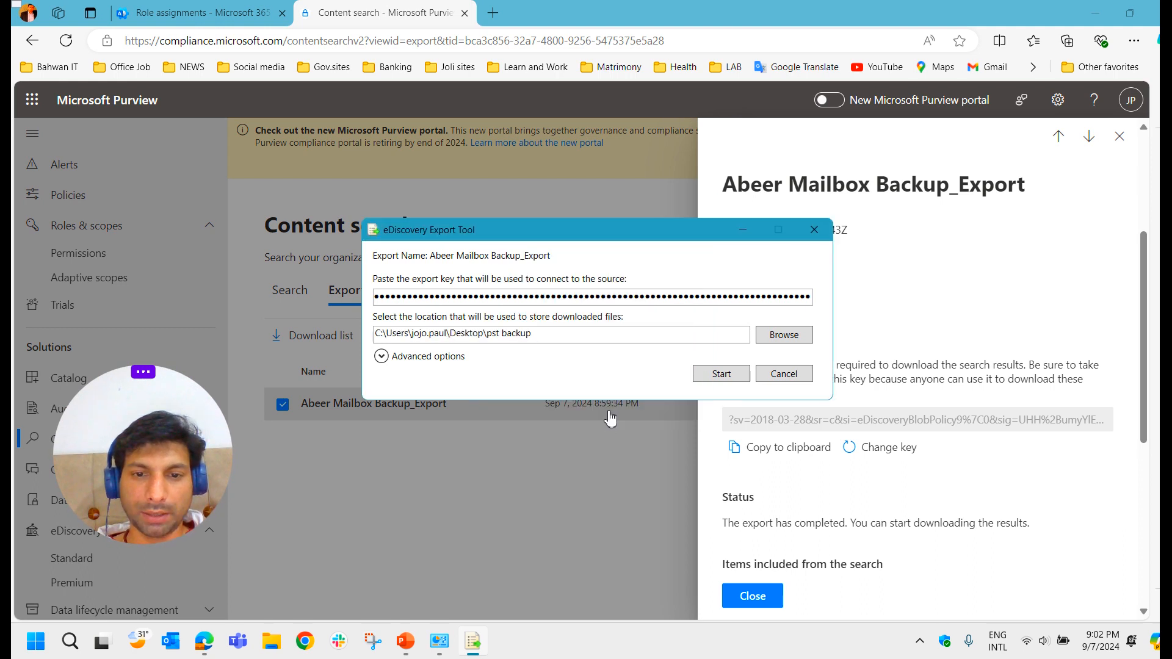
pyautogui.click(721, 374)
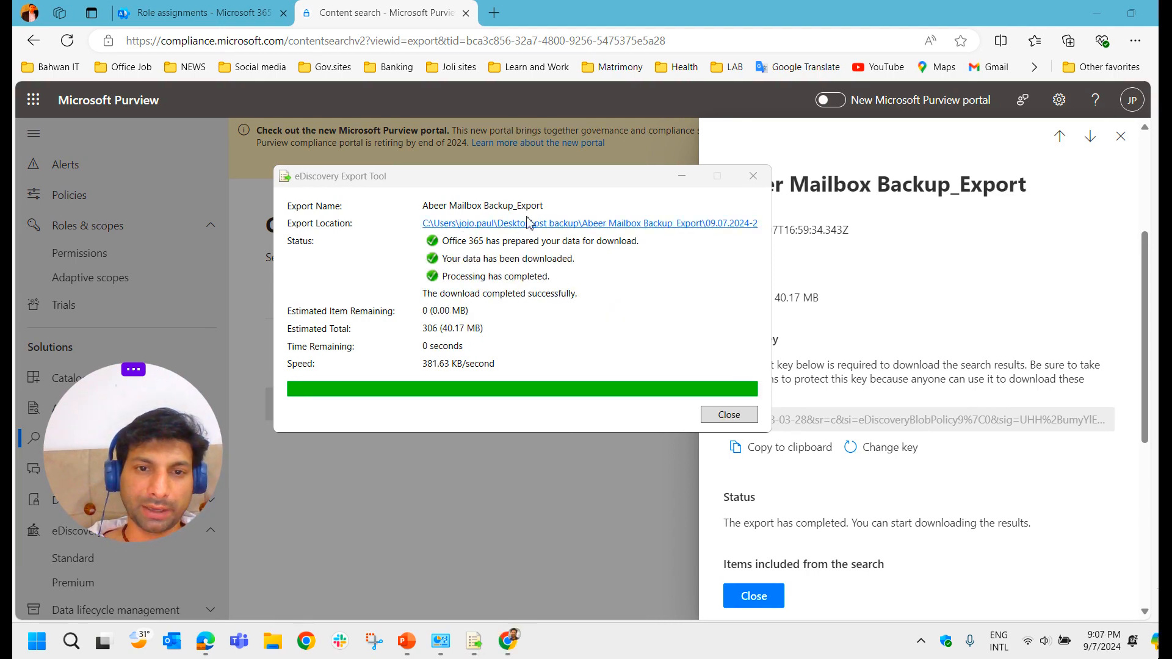
# Step: In File Explorer, browse the Desktop's "pst backup" folder down to the export's Exchange subfolder and examine the downloaded PST file
pyautogui.click(281, 648)
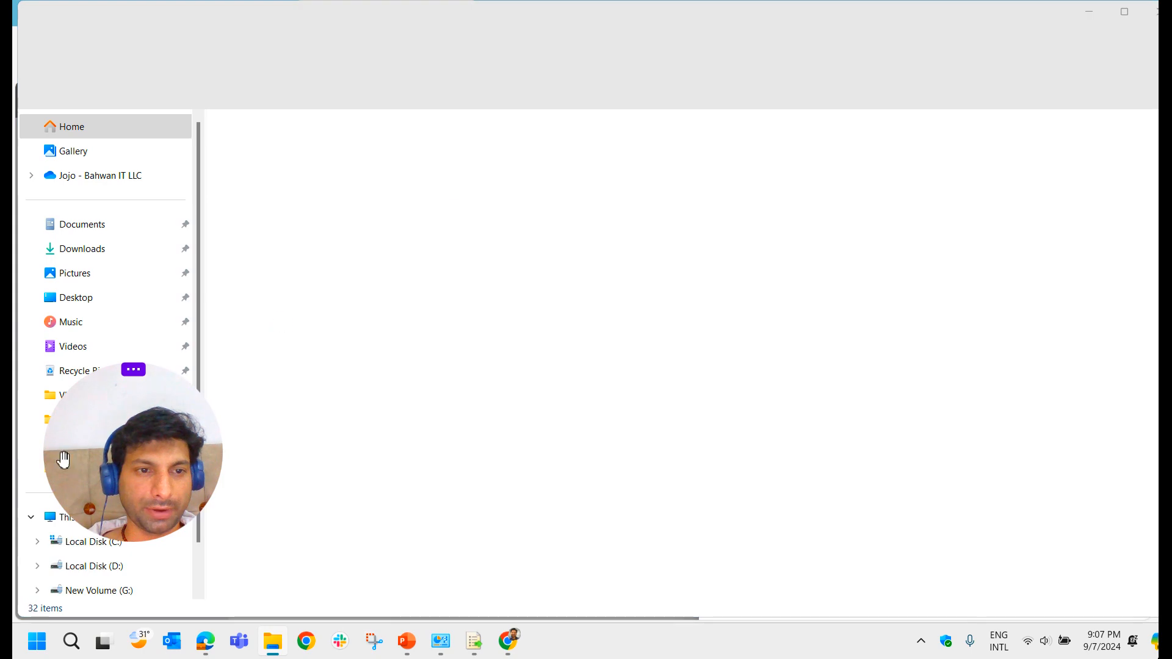
pyautogui.click(81, 305)
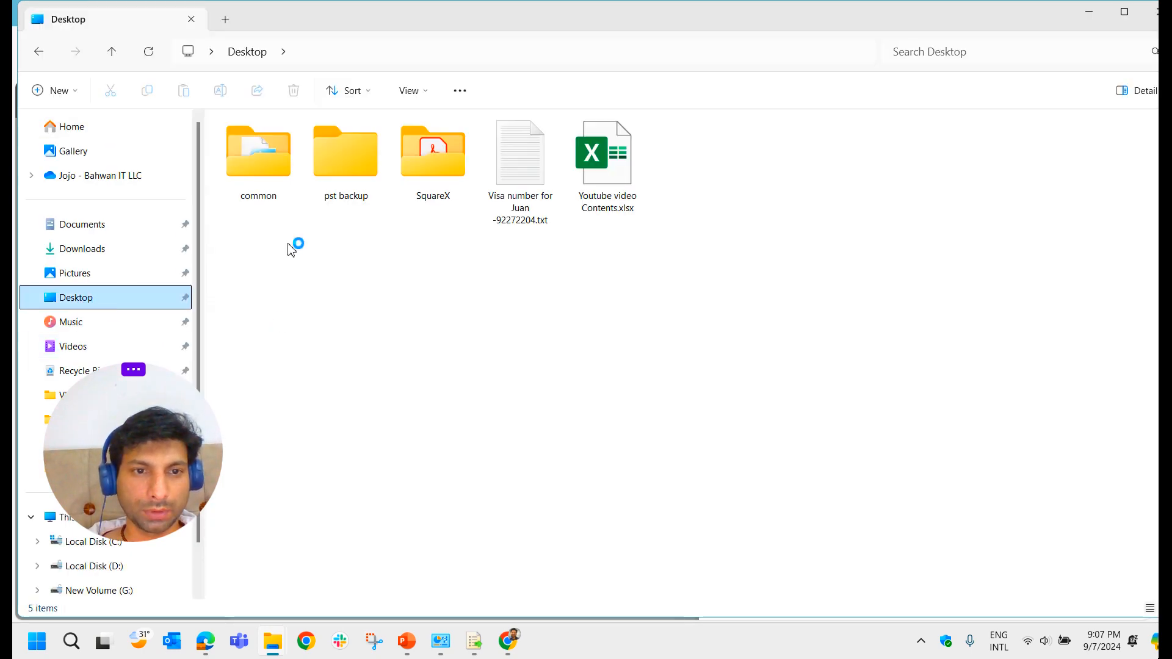
pyautogui.doubleClick(344, 165)
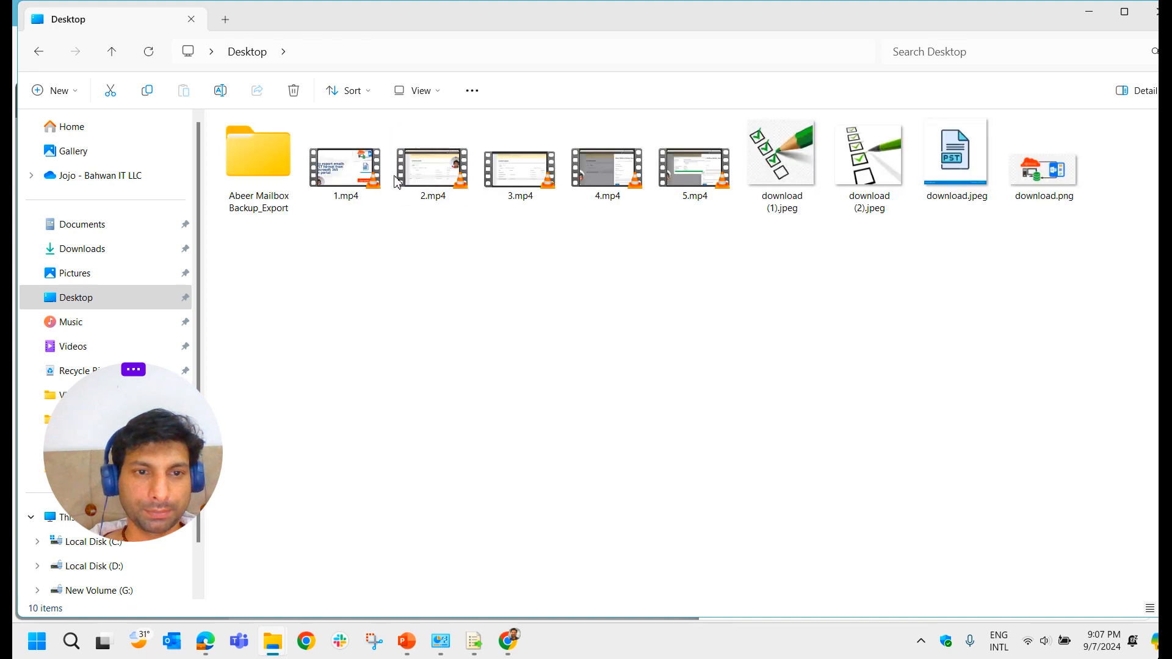
pyautogui.doubleClick(260, 173)
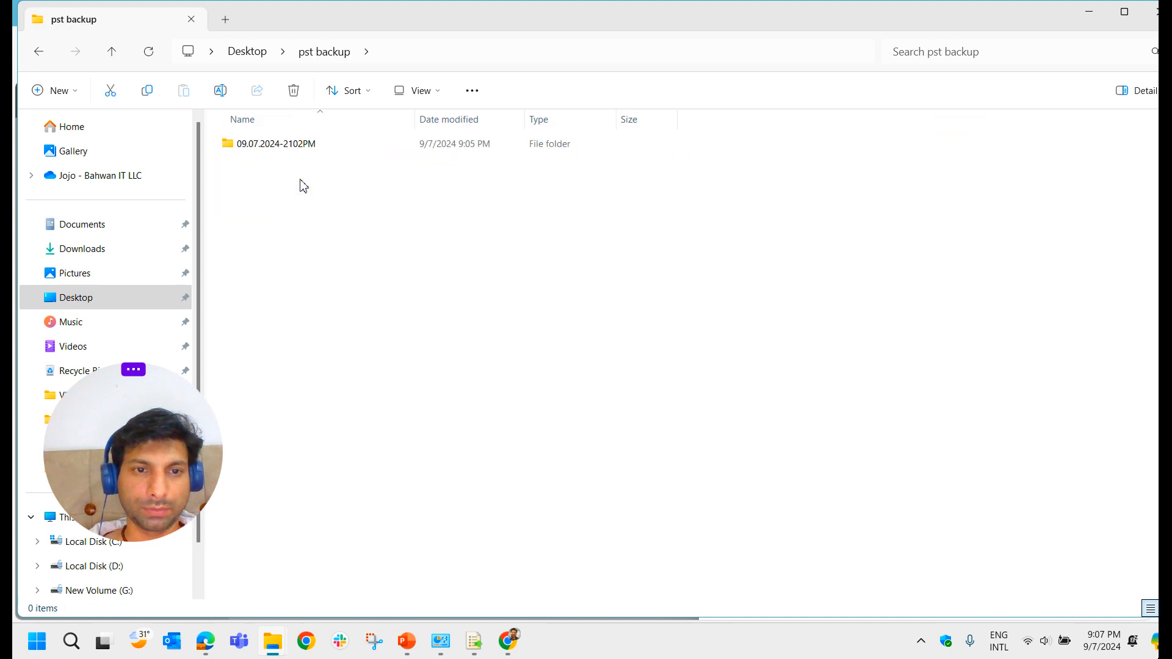
pyautogui.doubleClick(280, 157)
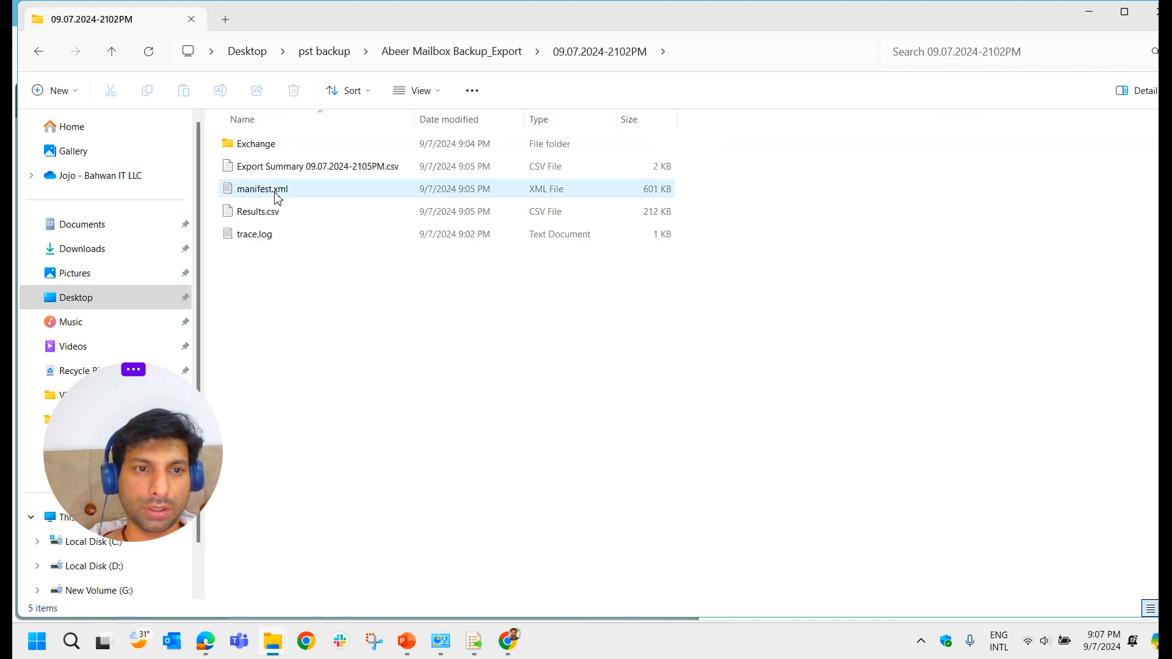
pyautogui.doubleClick(272, 147)
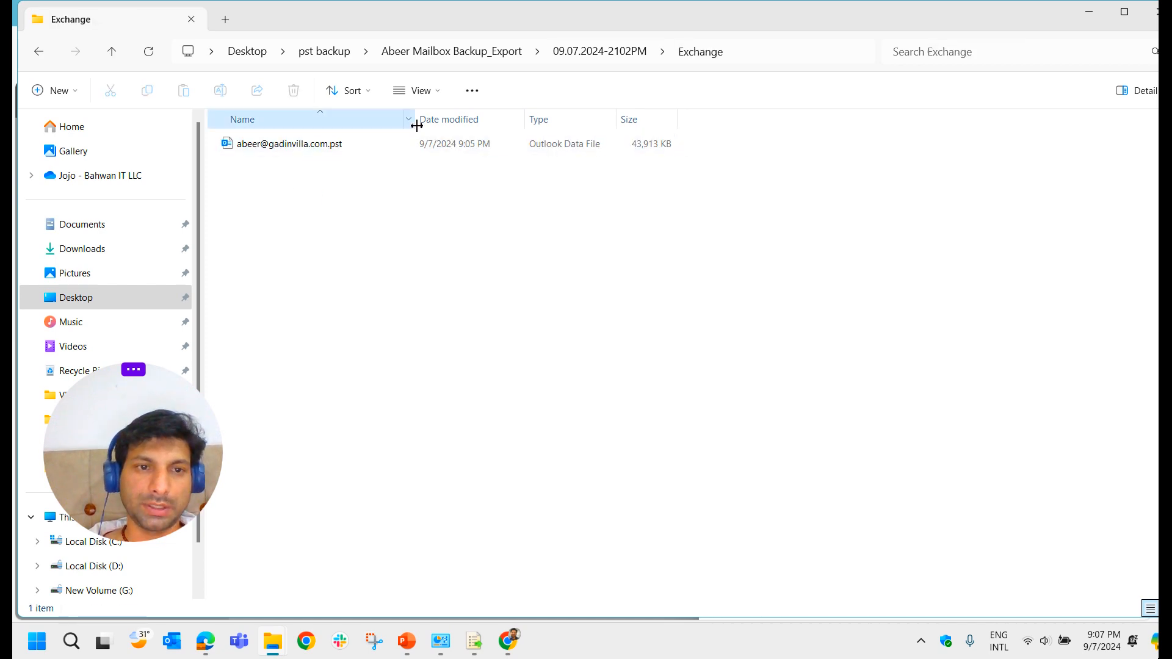
pyautogui.moveTo(416, 127); pyautogui.dragTo(382, 183)
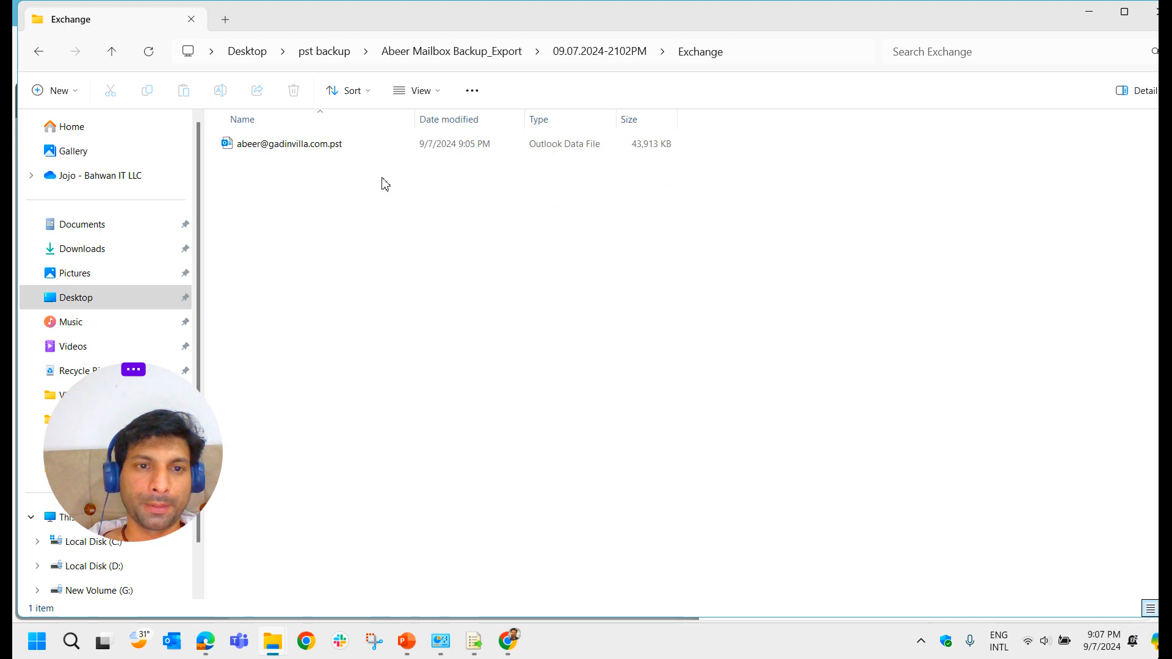